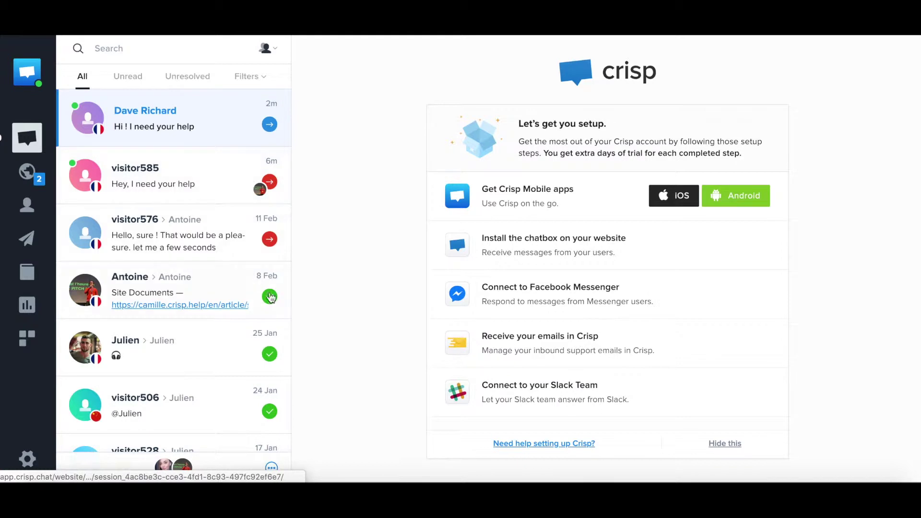
Step: Check the Unread, Unresolved and Filters views, then open the 'I need your help' conversation
scroll(261, 298, down, 2)
scroll(259, 295, up, 2)
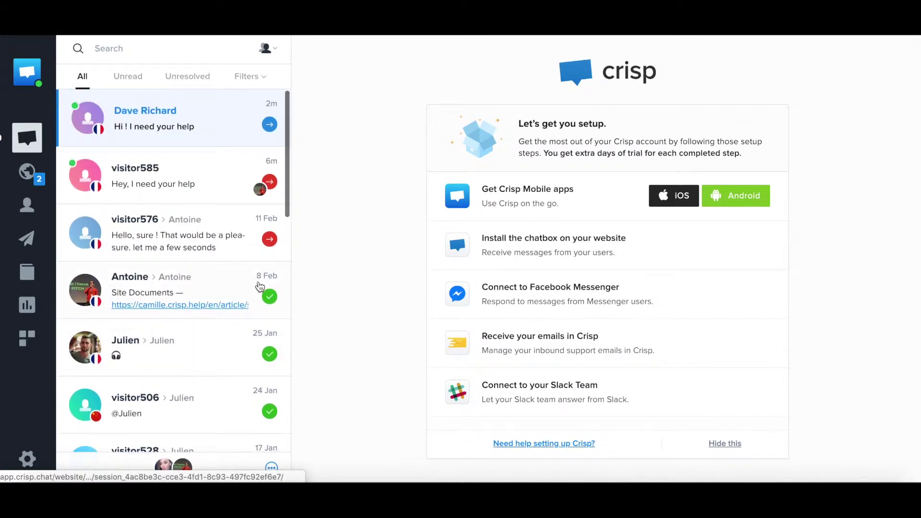
click(130, 78)
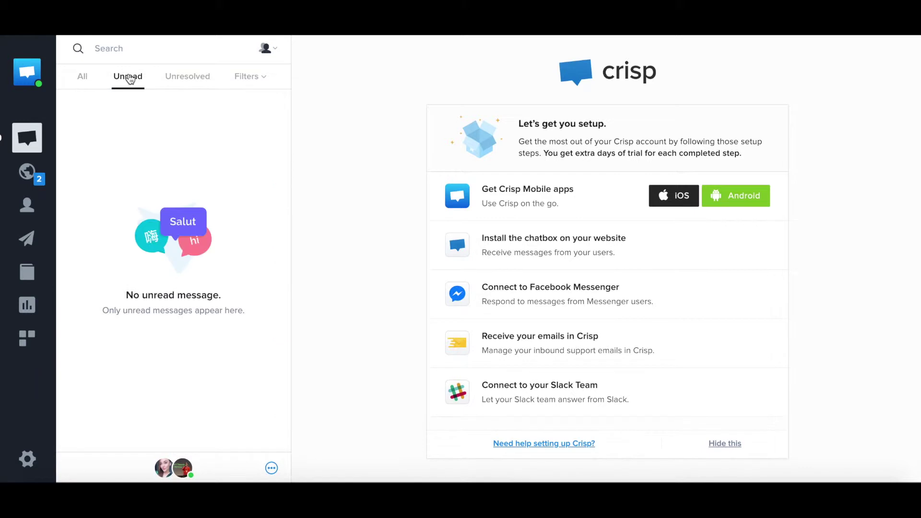
click(184, 79)
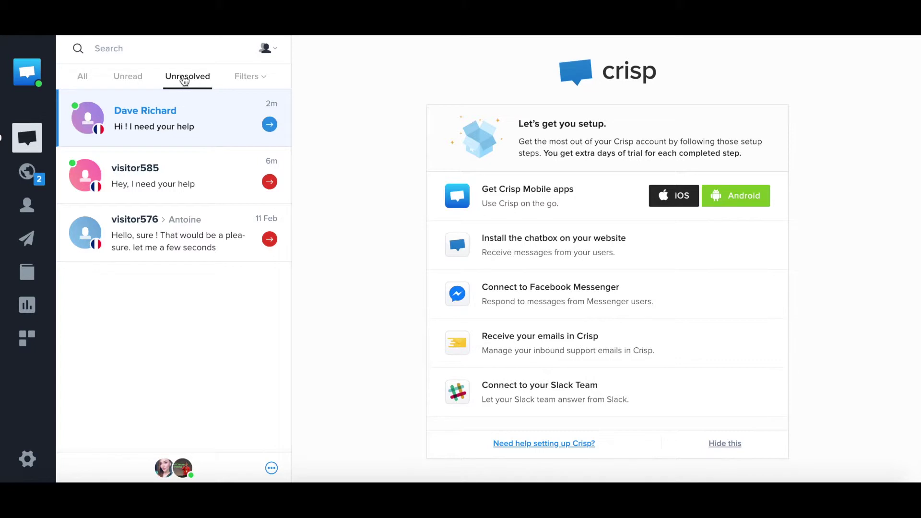
click(250, 78)
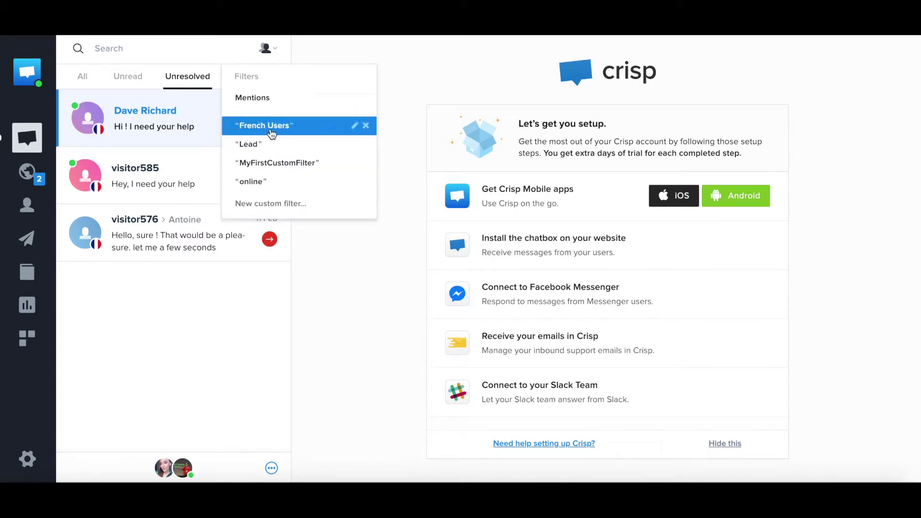
click(195, 115)
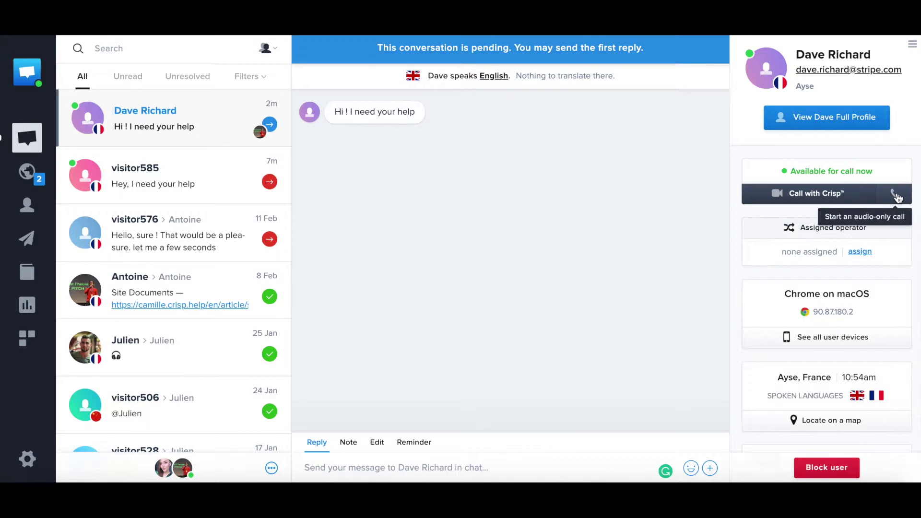
scroll(882, 229, down, 2)
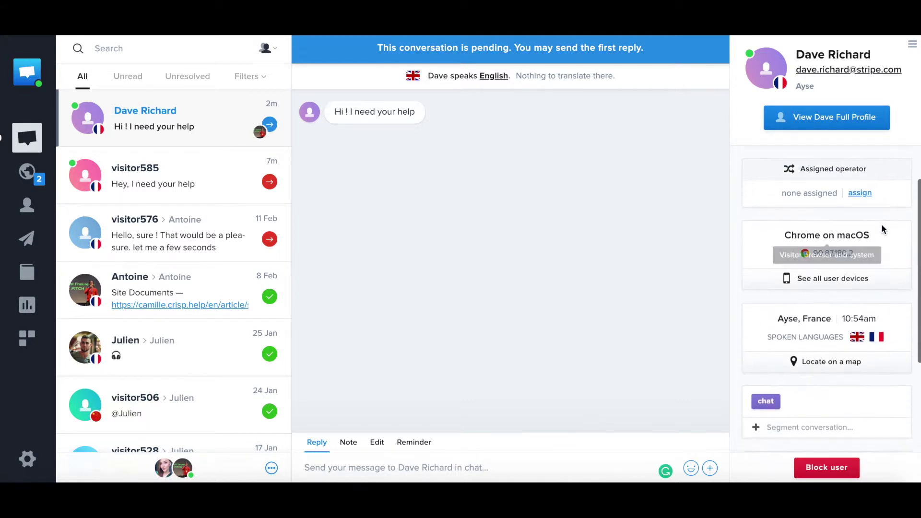
click(859, 194)
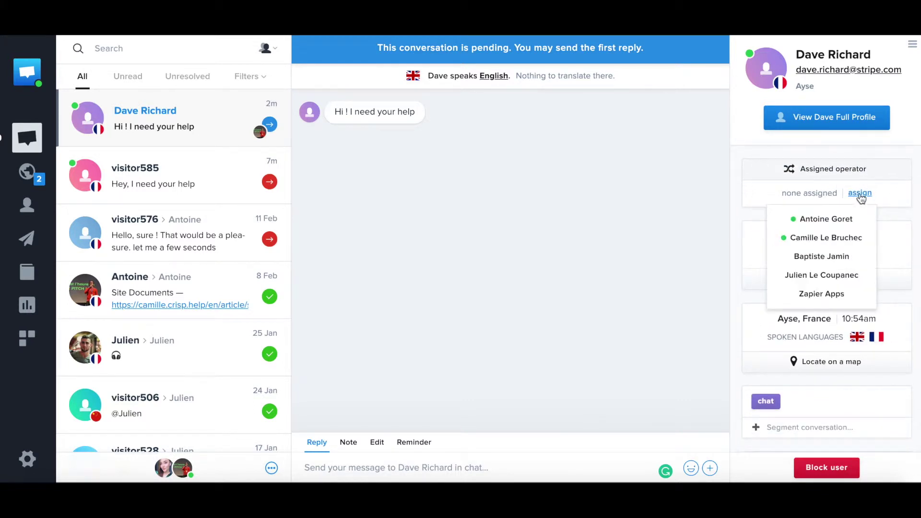
click(834, 218)
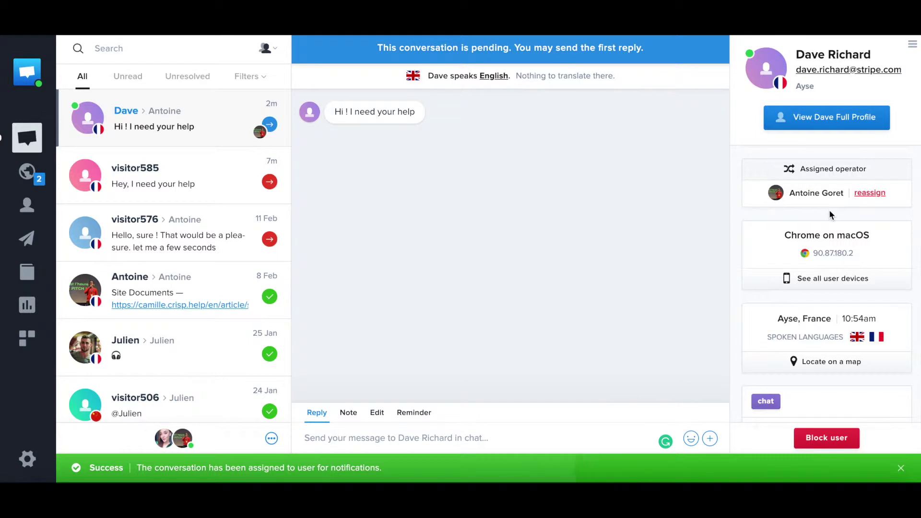
Step: Add the lead and demo segments to the conversation
scroll(830, 211, down, 1)
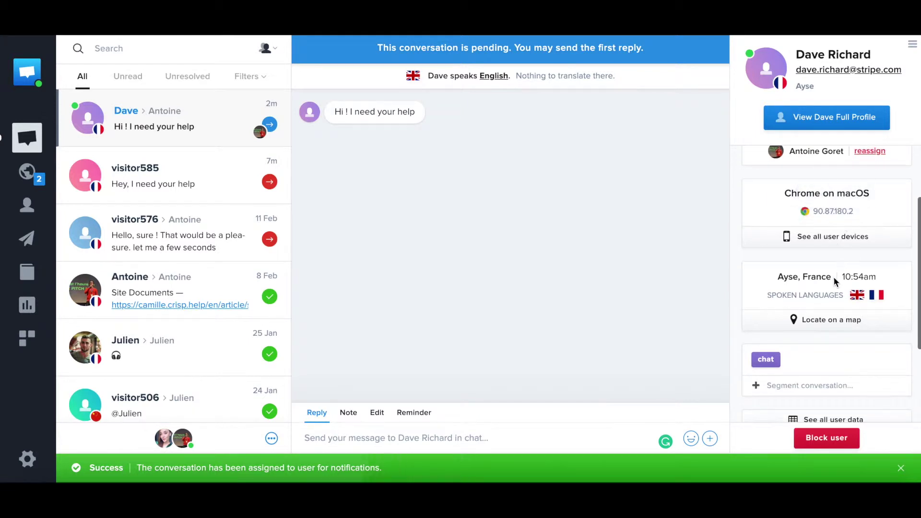
scroll(832, 280, down, 2)
scroll(824, 276, down, 1)
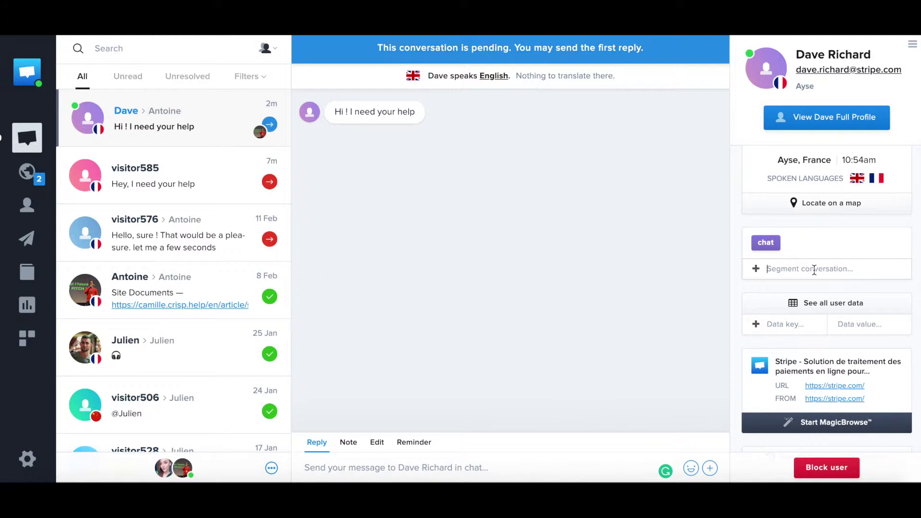
text(lead)
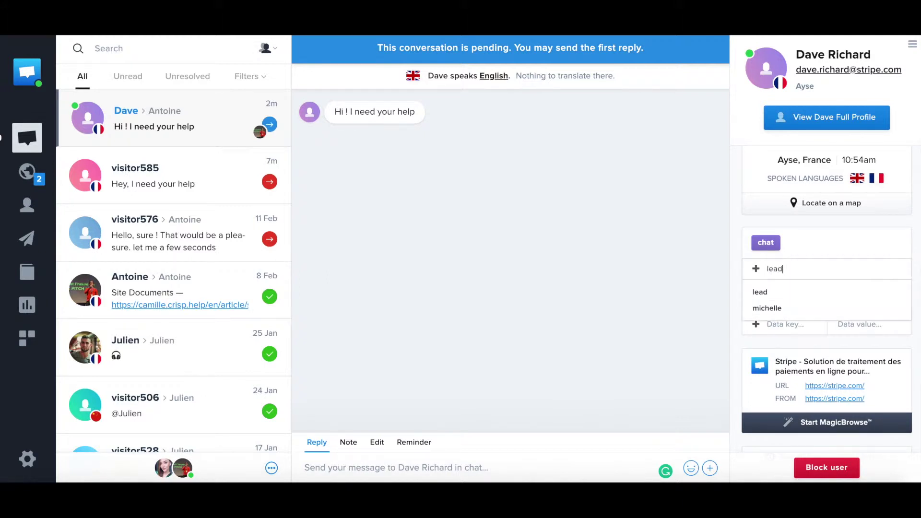
key(Return)
text(demo)
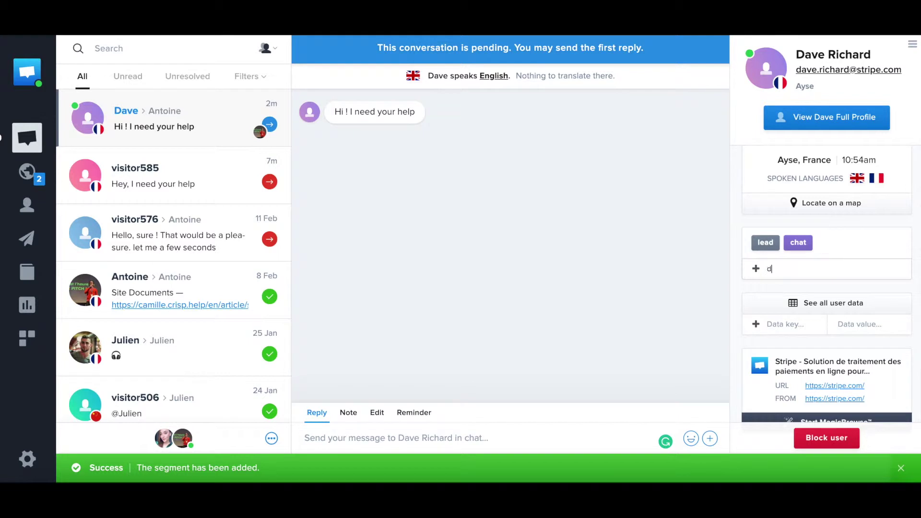
key(Return)
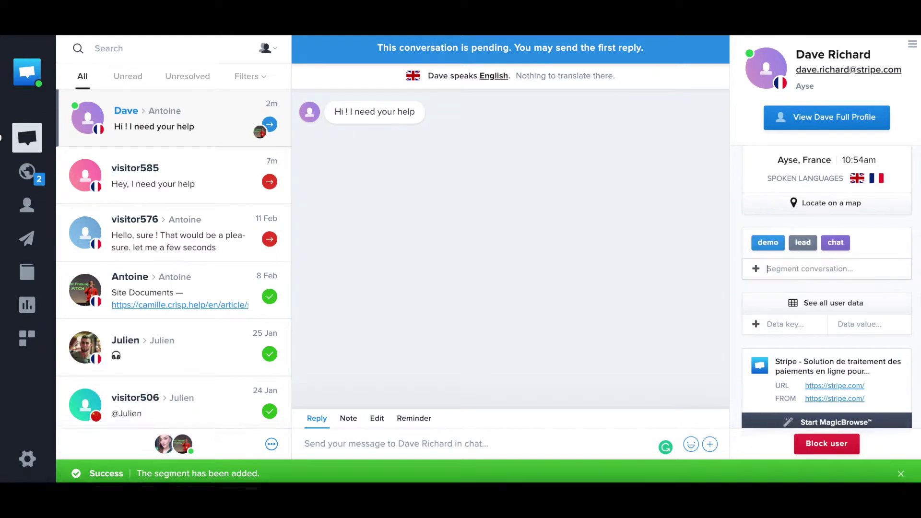
Step: Add a company_size data point with value 350 to the visitor
click(799, 324)
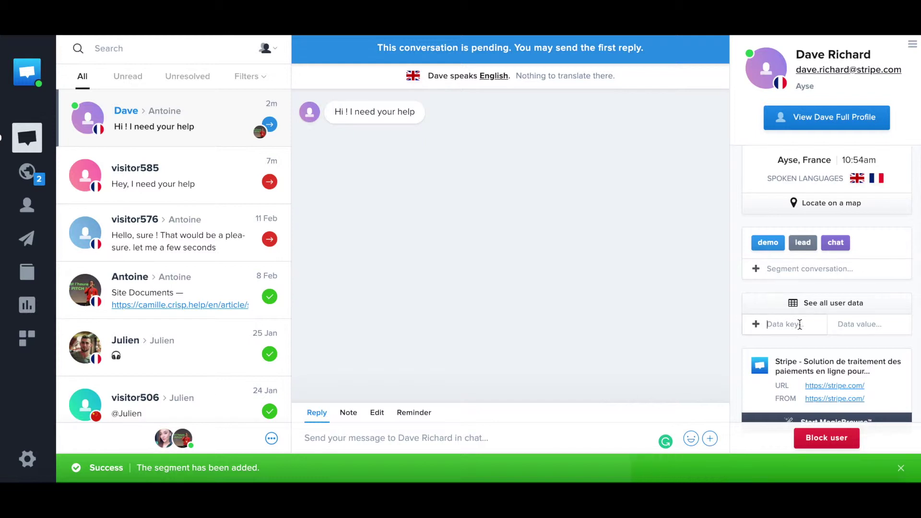
text(company)
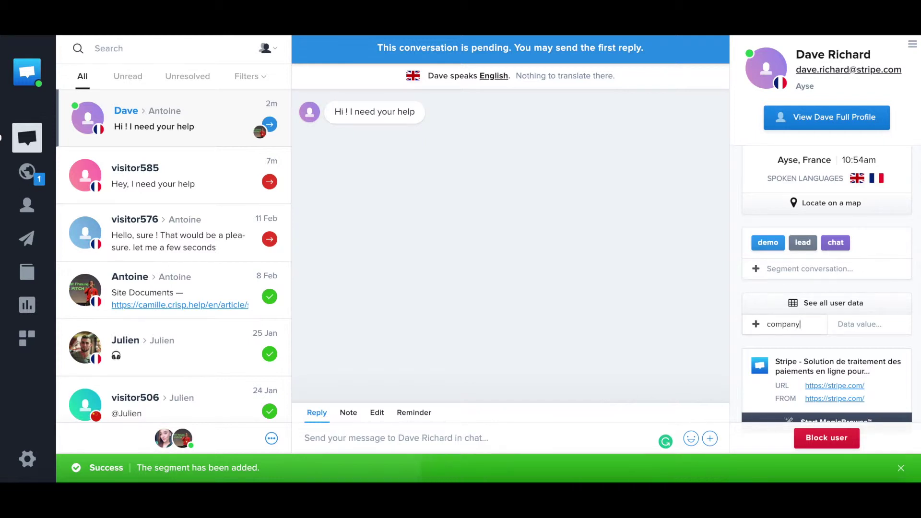
text(_size)
key(Tab)
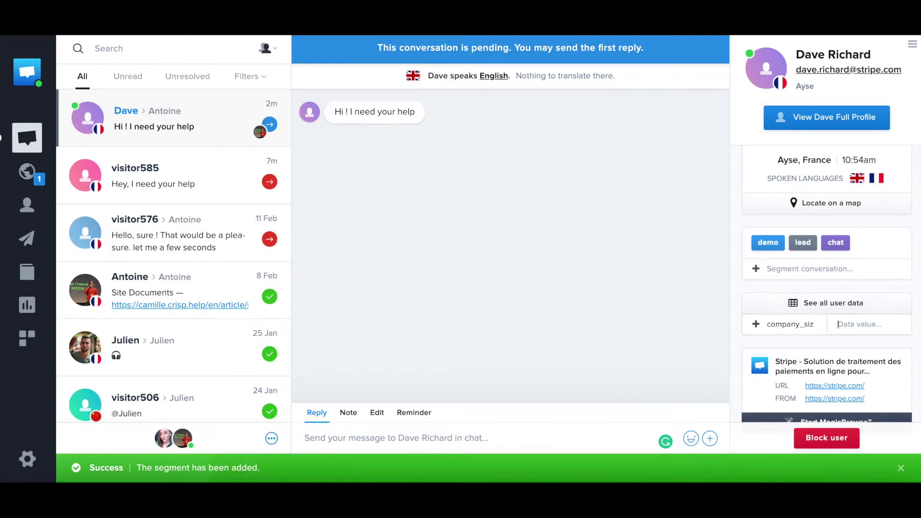
text(350)
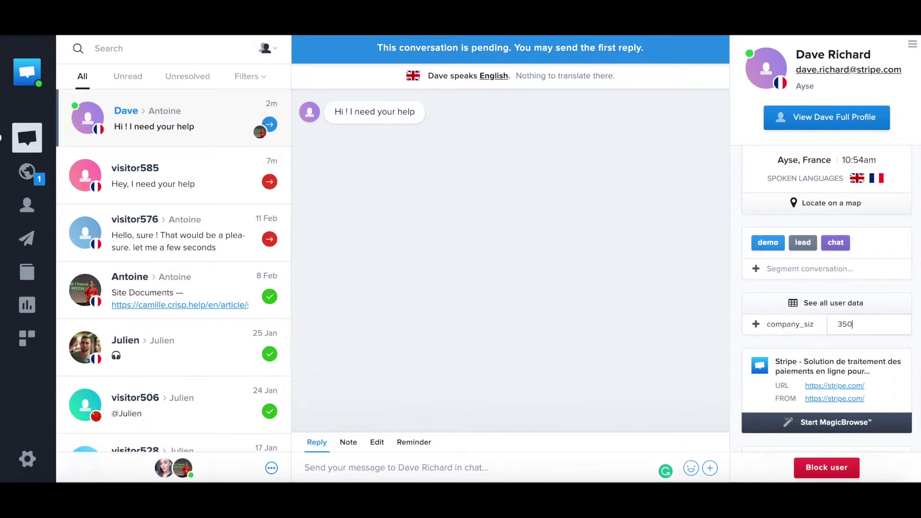
key(Return)
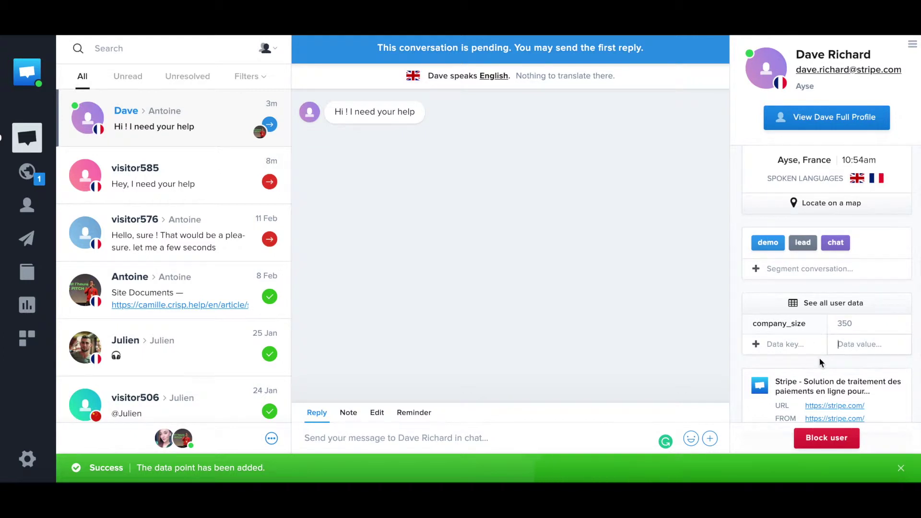
Step: Start a MagicBrowse co-browsing view of the visitor's Stripe page
scroll(819, 358, down, 2)
scroll(820, 360, down, 2)
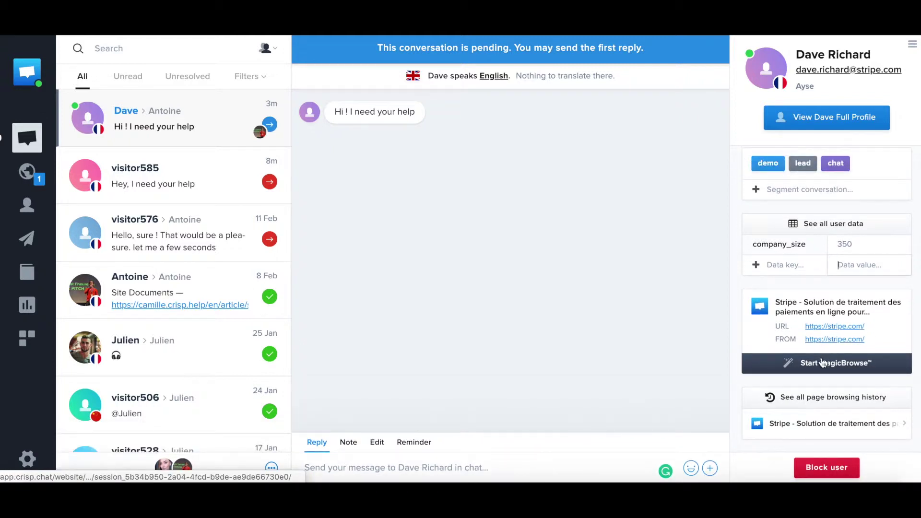
click(822, 364)
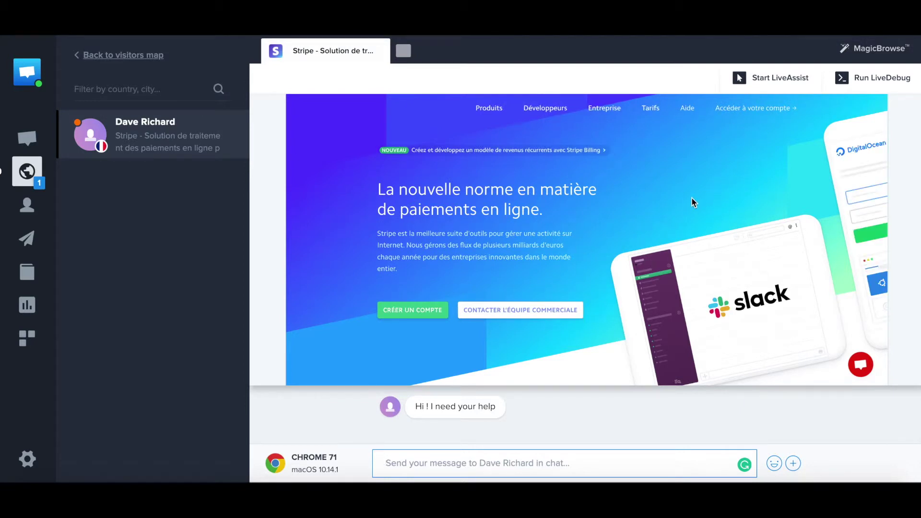
Step: Run a brief LiveAssist session on the visitor's page, then stop it
click(782, 81)
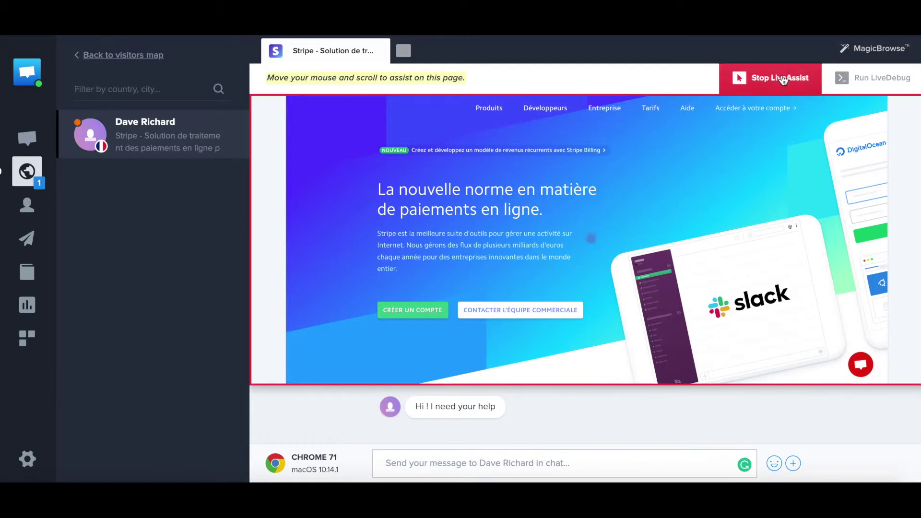
scroll(704, 243, down, 3)
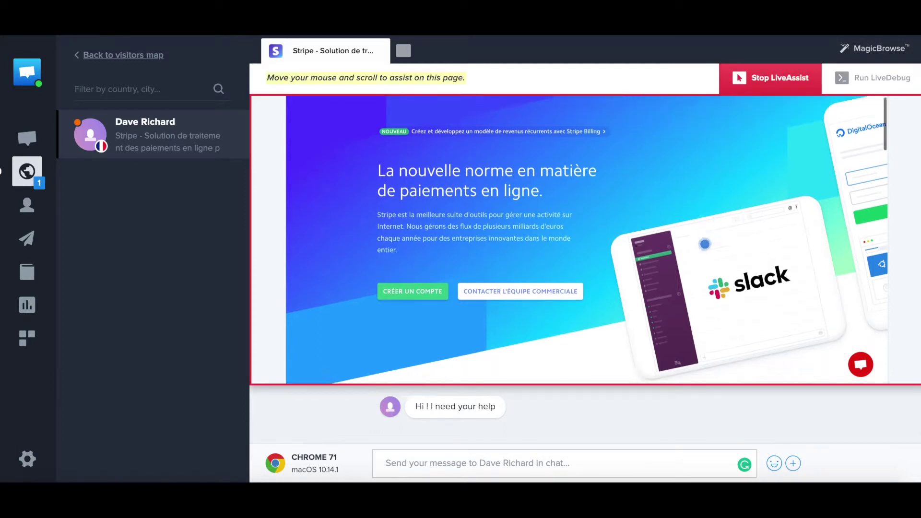
scroll(719, 231, down, 3)
scroll(748, 216, down, 4)
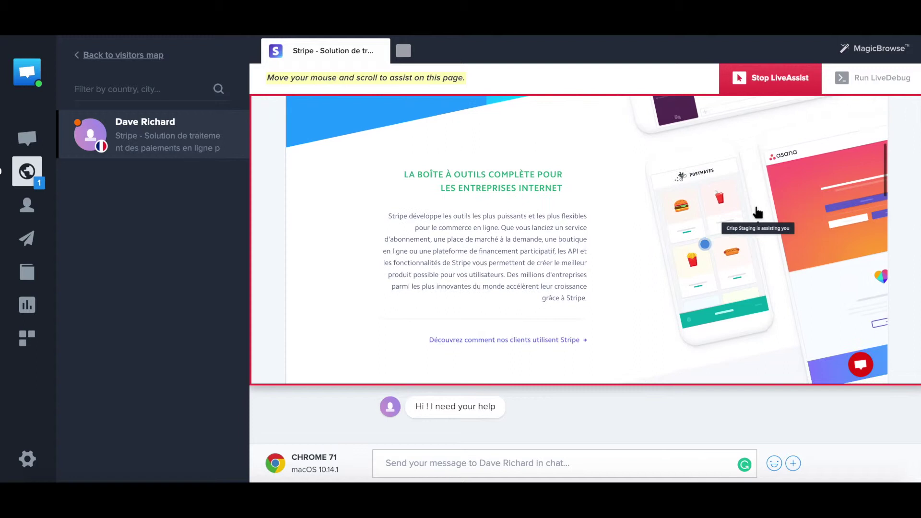
scroll(741, 231, down, 2)
scroll(742, 251, up, 3)
scroll(742, 251, up, 3)
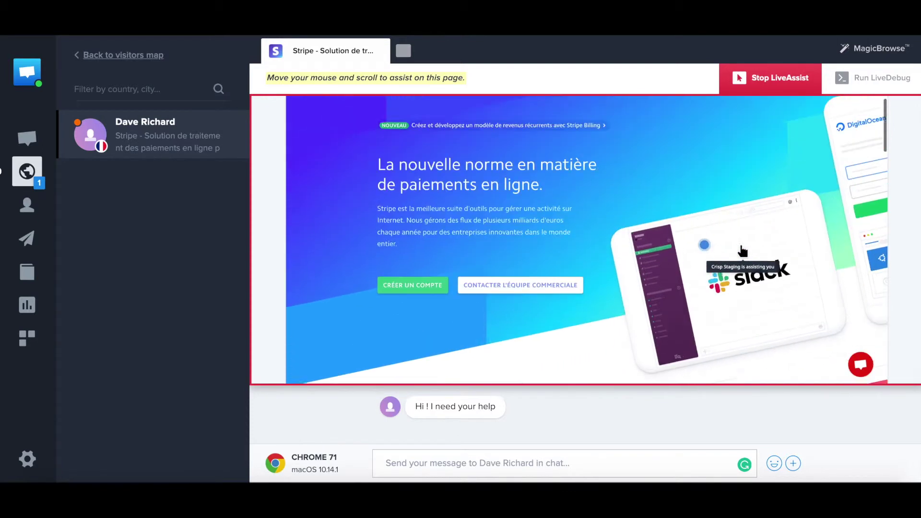
scroll(741, 250, up, 1)
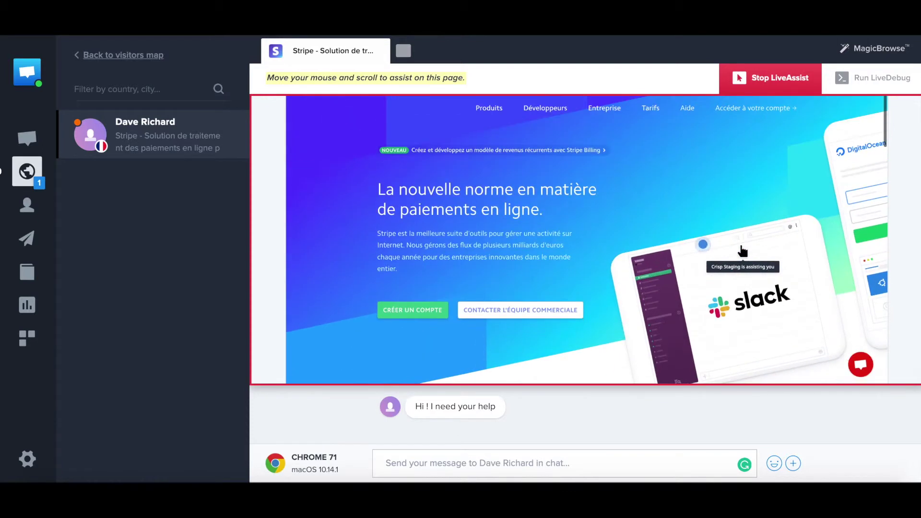
click(769, 79)
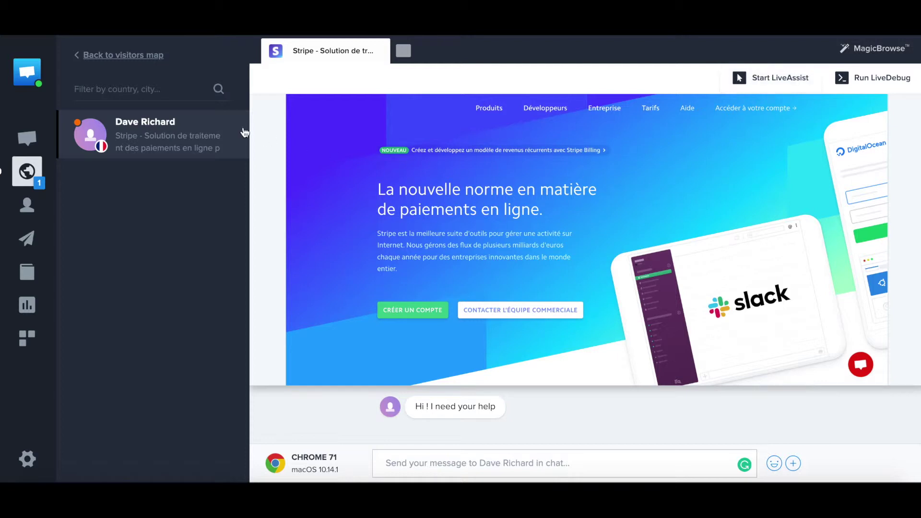
click(148, 126)
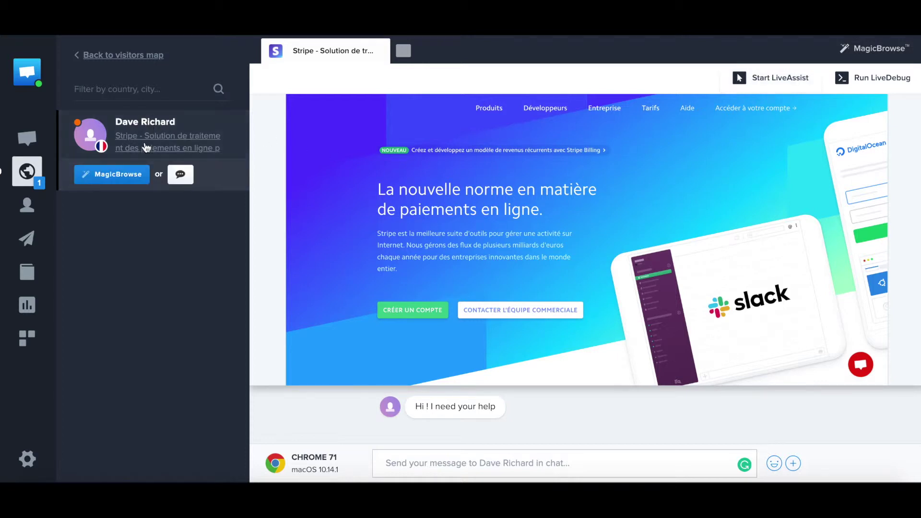
Step: Insert the 'How to find my Holiday Allowance?' helpdesk article into the reply
click(181, 175)
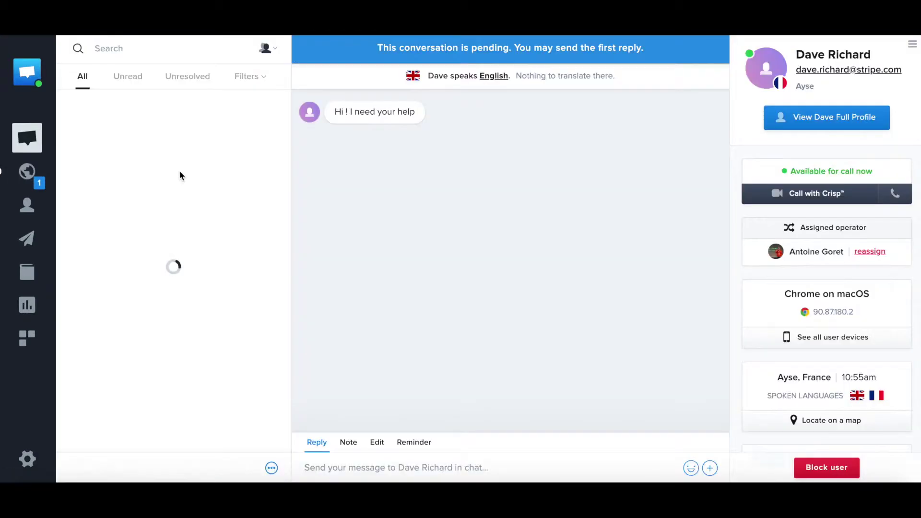
text(?)
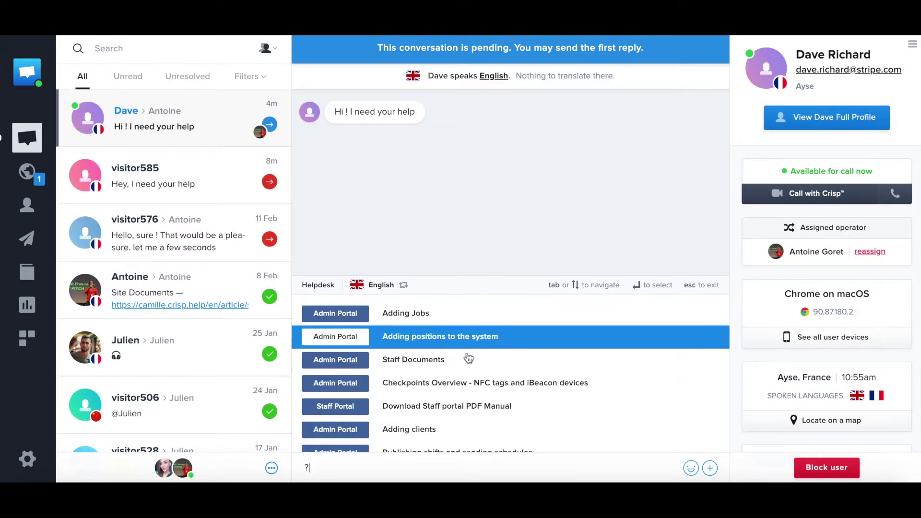
scroll(467, 362, down, 2)
scroll(467, 362, down, 3)
scroll(468, 362, down, 3)
scroll(467, 365, down, 2)
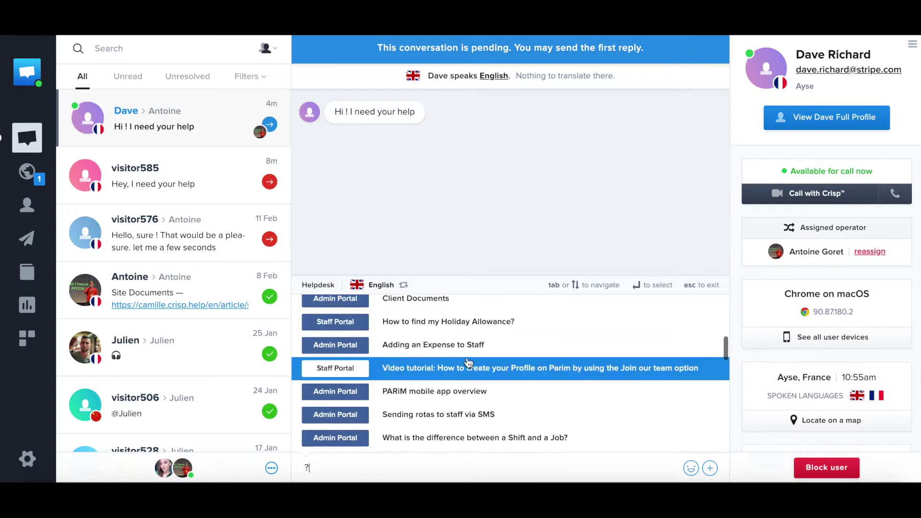
click(470, 327)
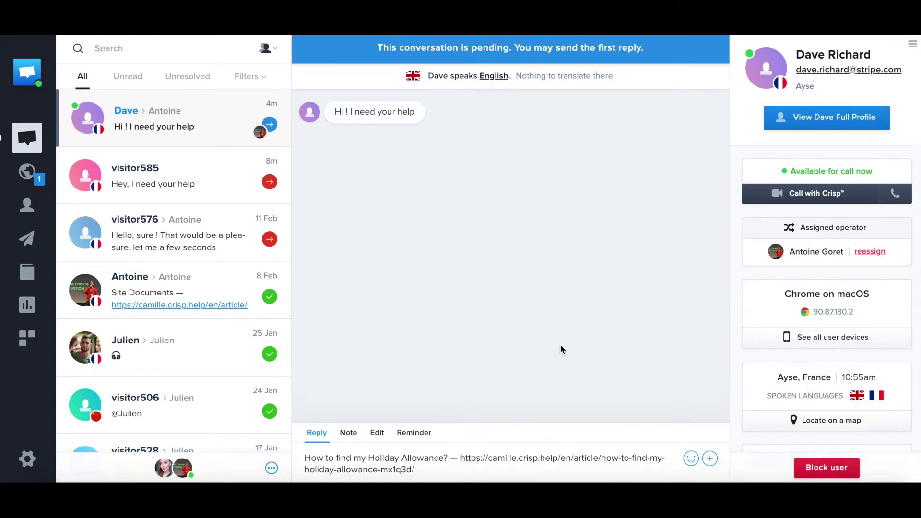
Step: Clear the inserted article from the reply box and begin a note
key(ctrl+a)
key(BackSpace)
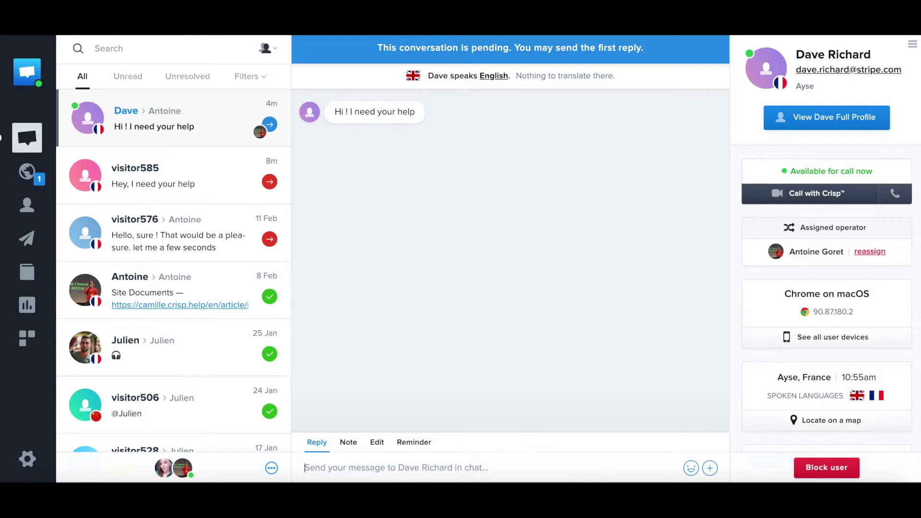
text(/)
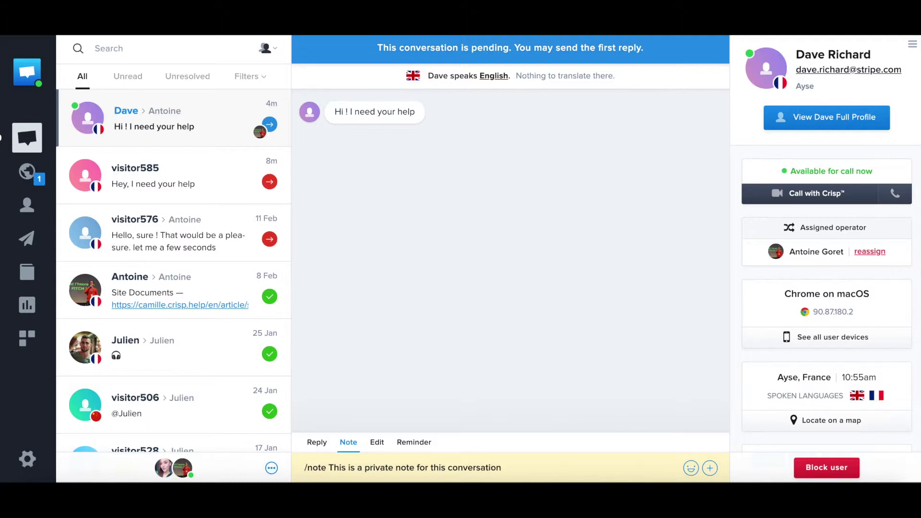
Step: Post the private note, reply 'sure ! How can i help ?', and resolve the conversation
key(Return)
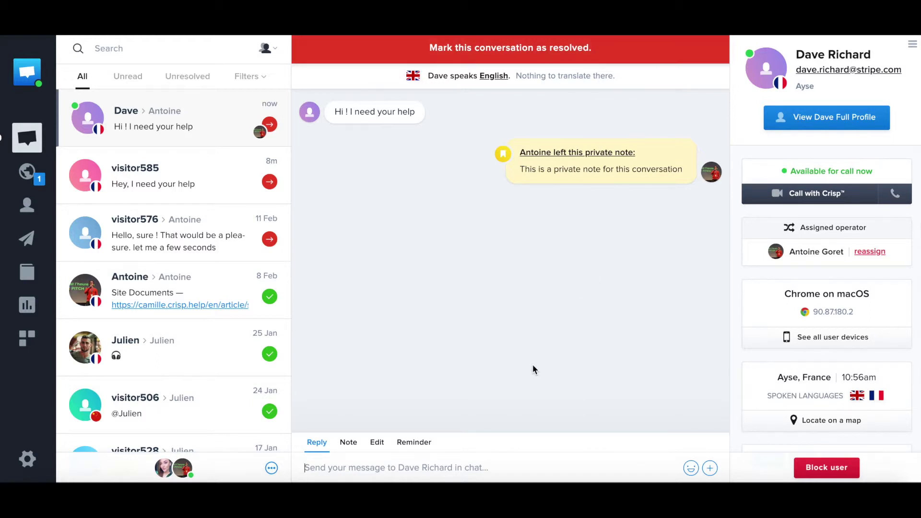
text(sure ! How can i help ?)
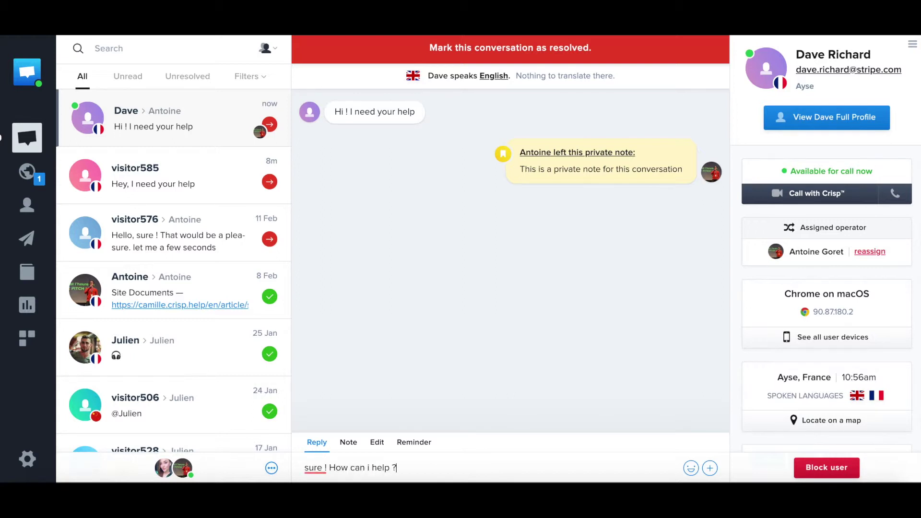
key(Return)
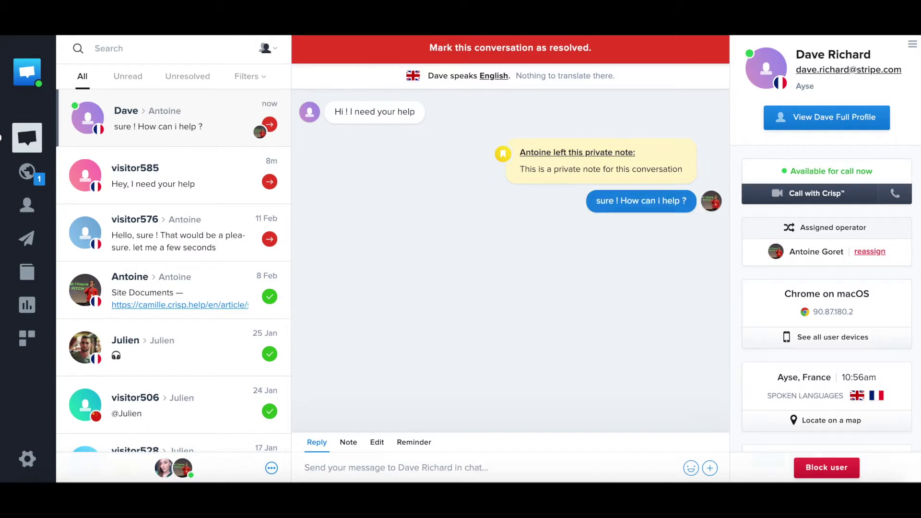
click(540, 52)
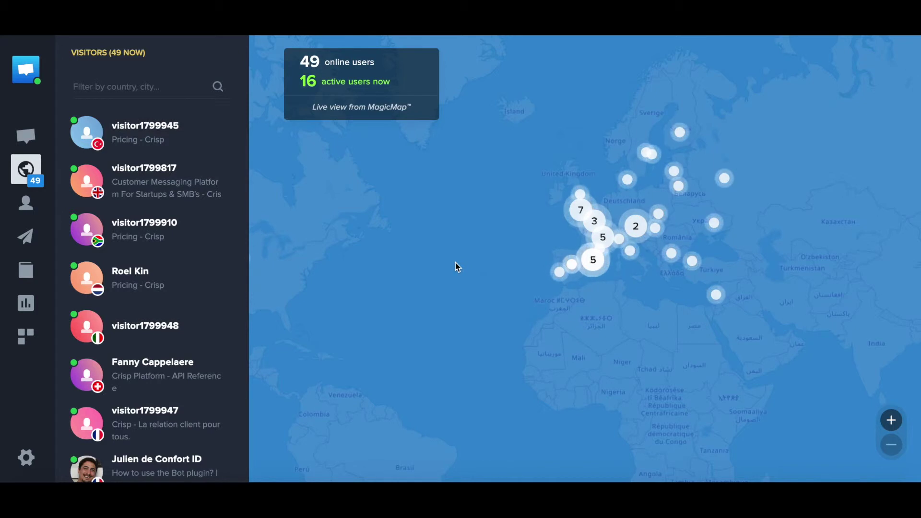
Step: Zoom the MagicMap to France, list the three Paris visitors and open Baptiste Jamin
click(636, 228)
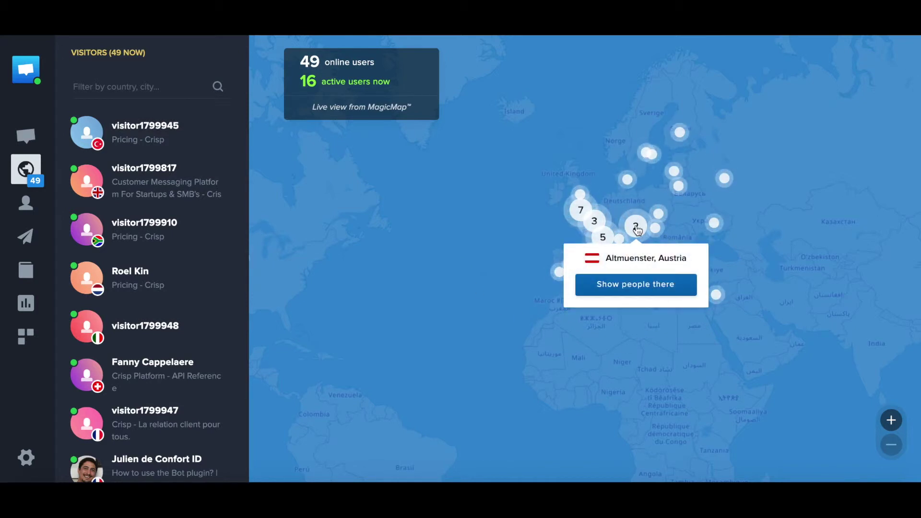
click(719, 287)
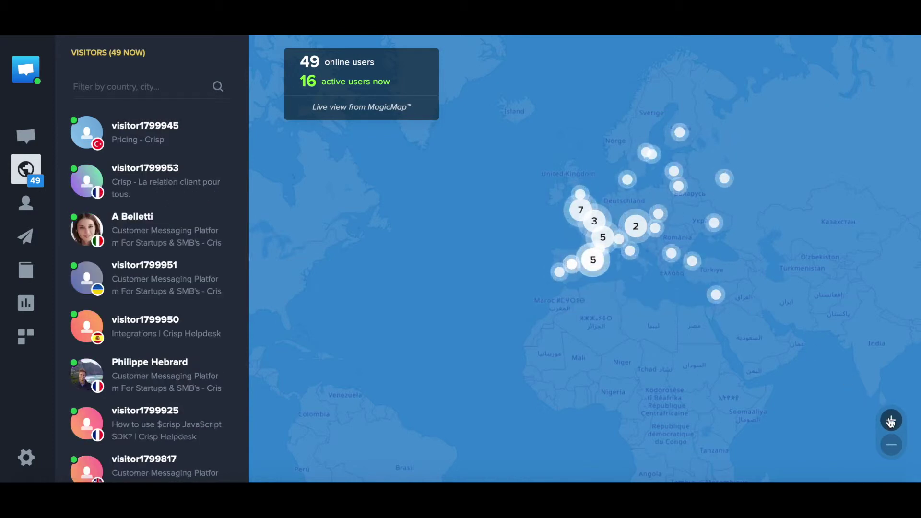
click(890, 420)
click(891, 421)
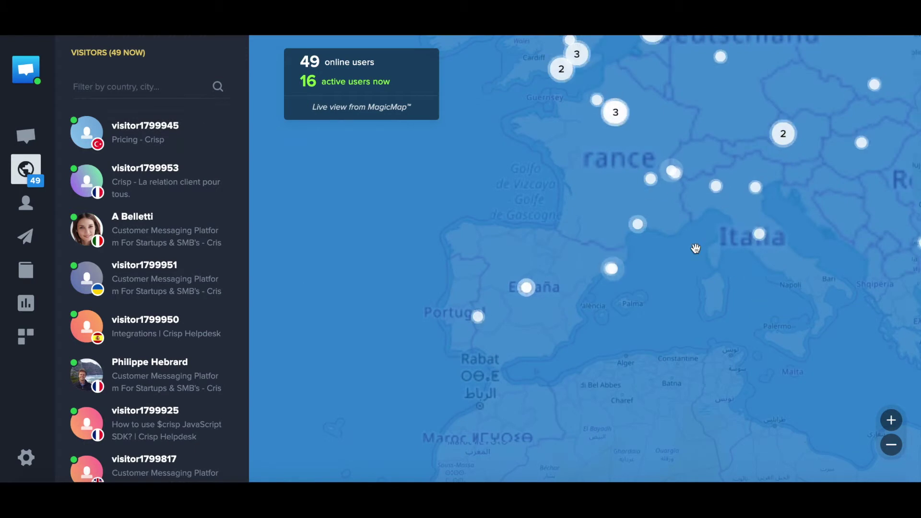
click(616, 114)
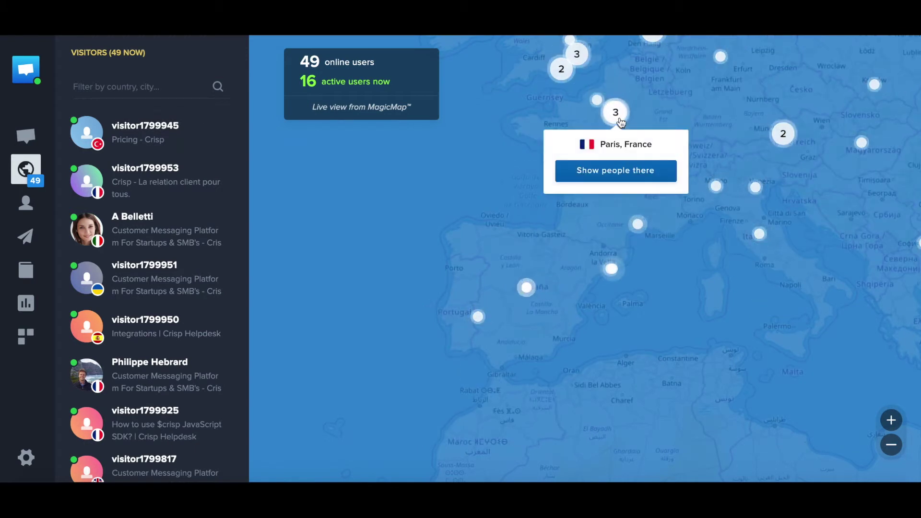
click(626, 171)
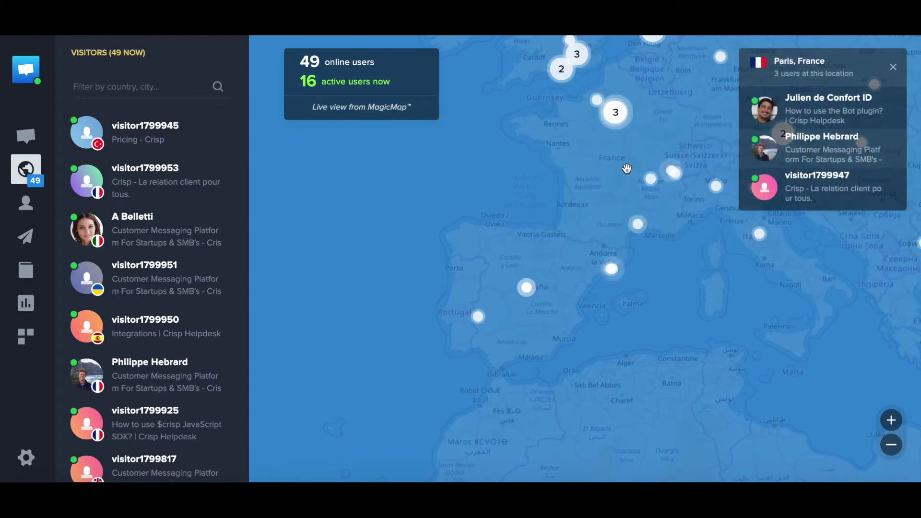
click(840, 119)
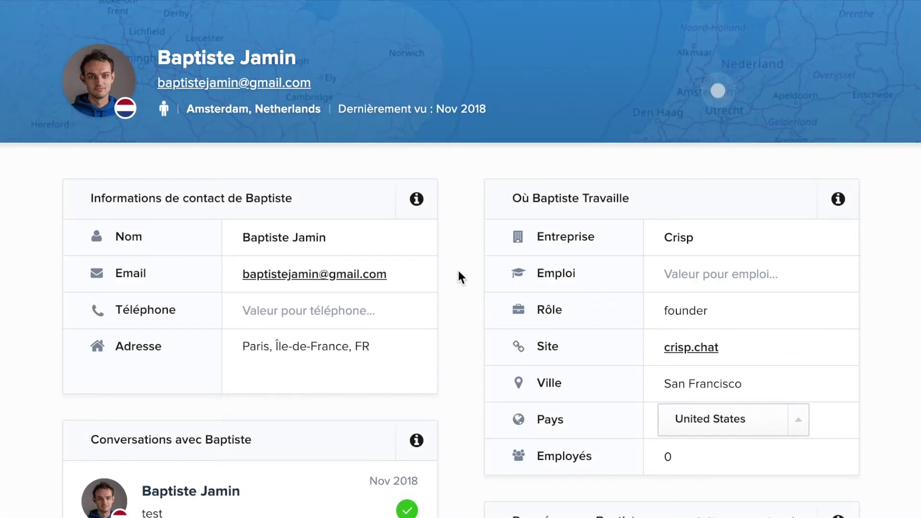
scroll(459, 272, down, 2)
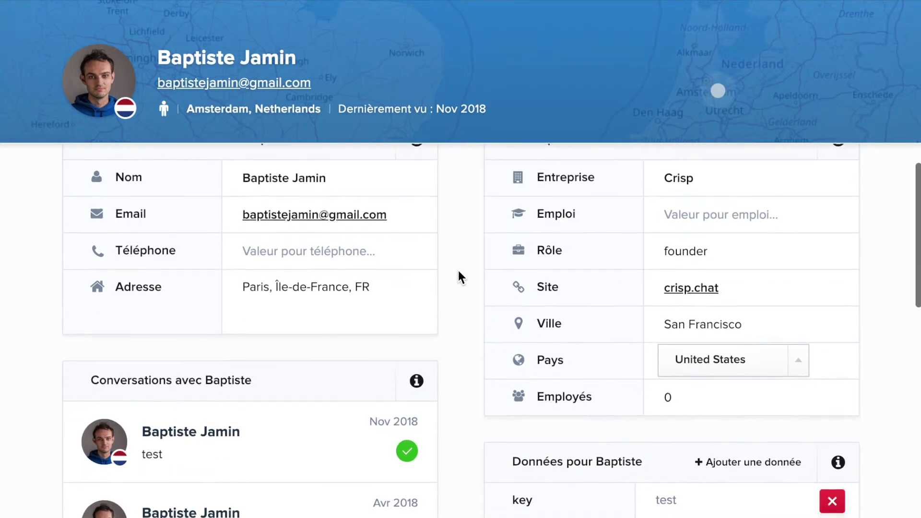
scroll(458, 278, down, 1)
scroll(458, 277, down, 3)
scroll(459, 277, down, 3)
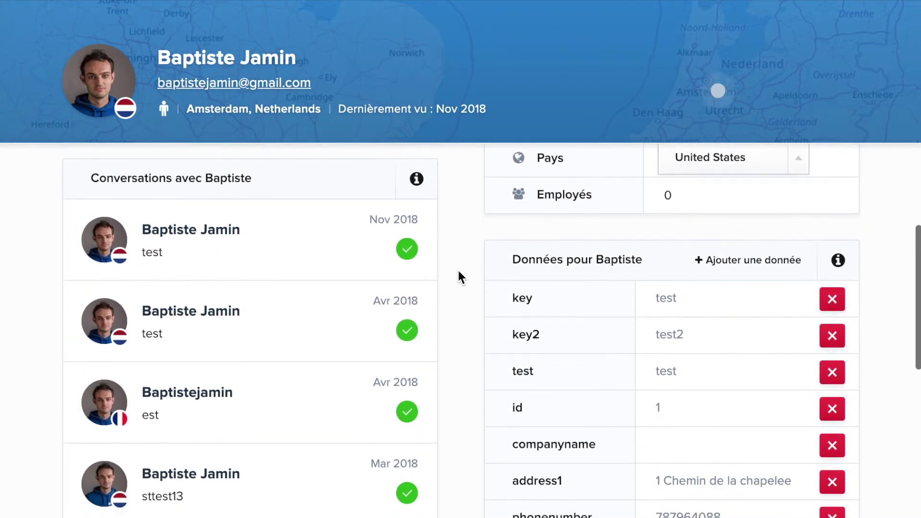
scroll(462, 284, down, 3)
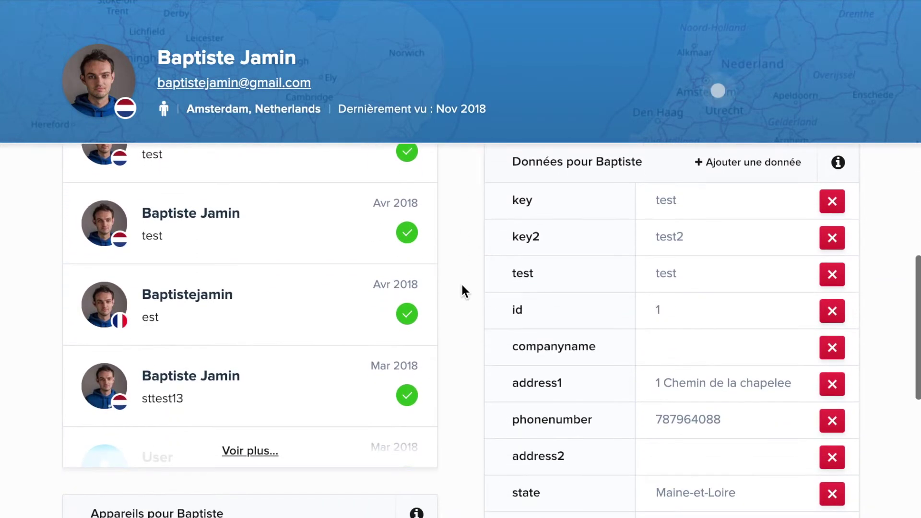
scroll(462, 285, down, 3)
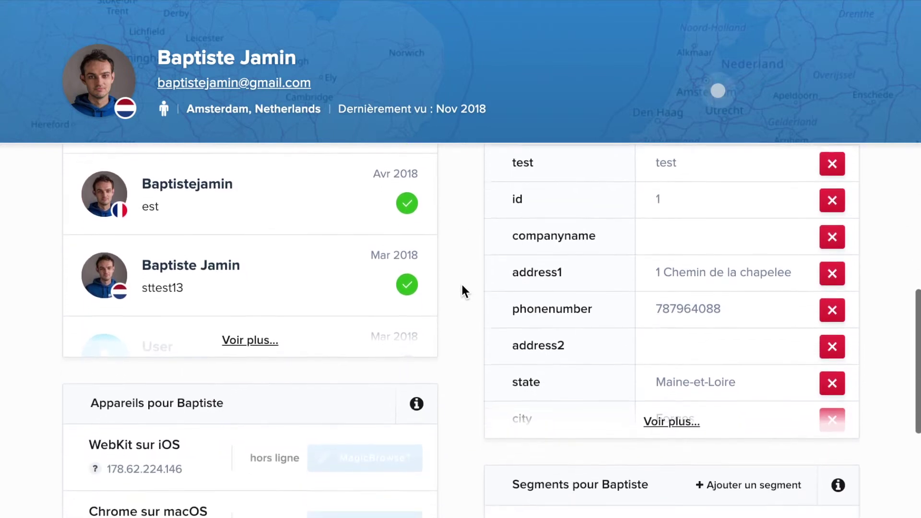
scroll(461, 291, down, 1)
scroll(461, 290, down, 1)
scroll(462, 290, down, 1)
scroll(462, 290, down, 1)
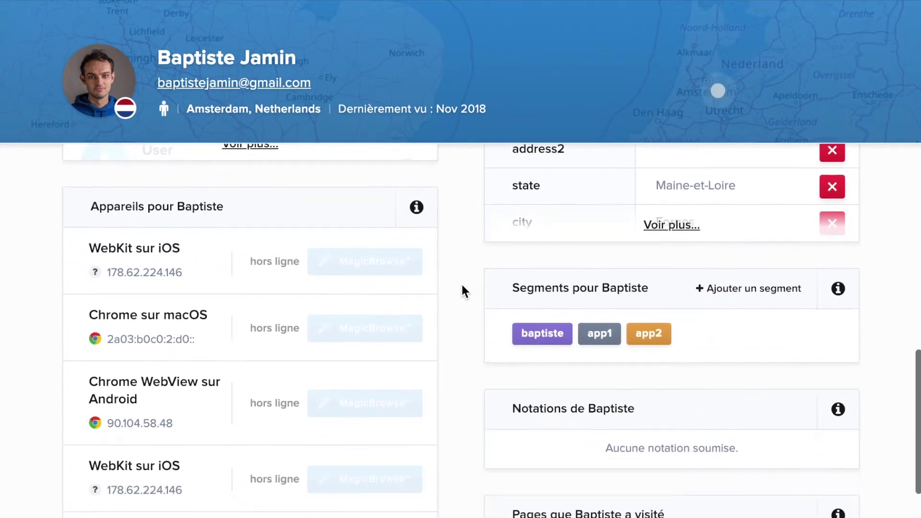
scroll(463, 288, down, 2)
scroll(463, 288, up, 1)
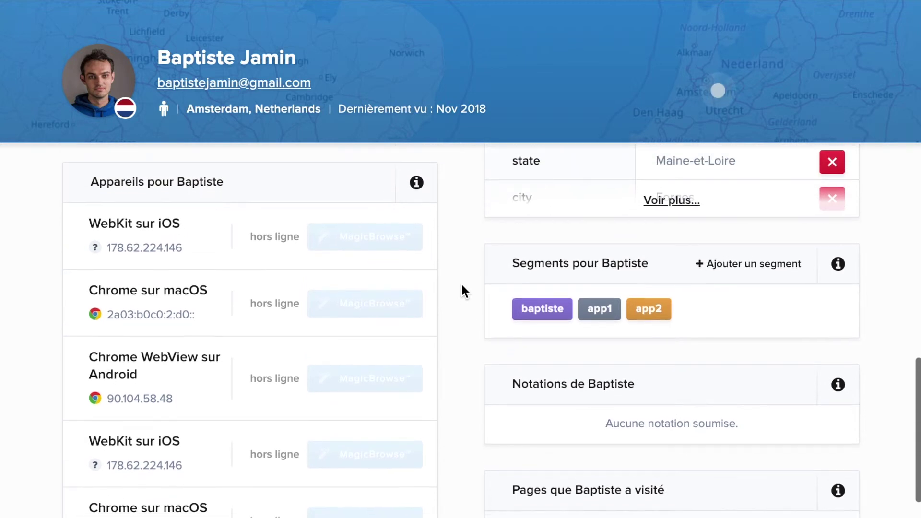
scroll(462, 285, down, 3)
scroll(462, 285, up, 1)
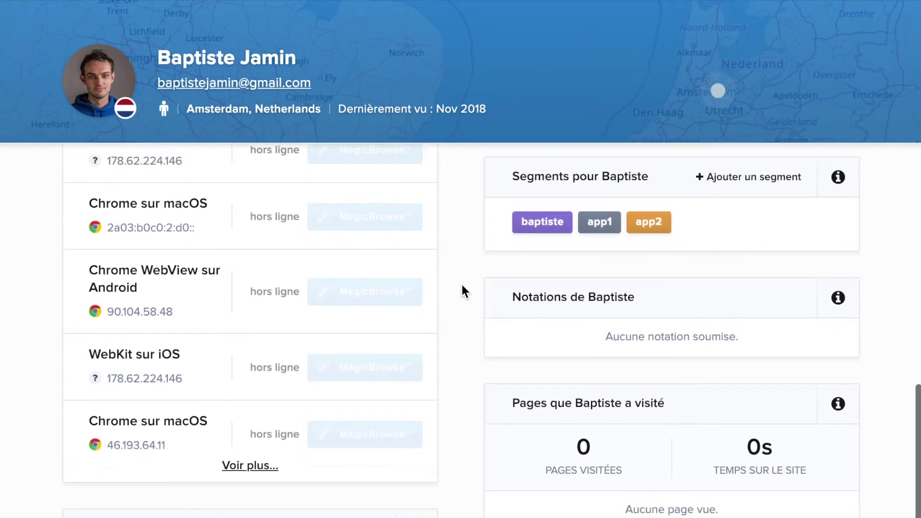
scroll(463, 288, down, 1)
scroll(463, 288, down, 1)
scroll(463, 288, down, 1)
scroll(462, 287, down, 1)
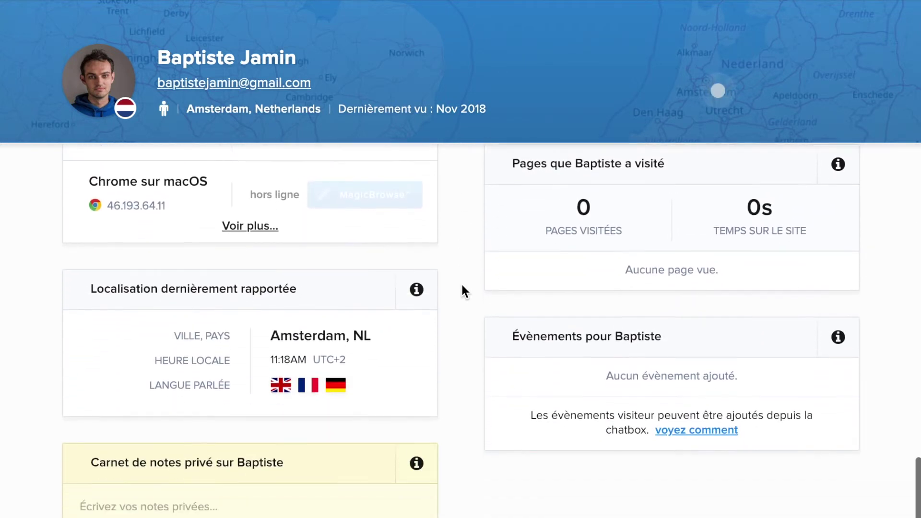
scroll(462, 285, down, 1)
scroll(461, 285, down, 1)
scroll(462, 286, up, 3)
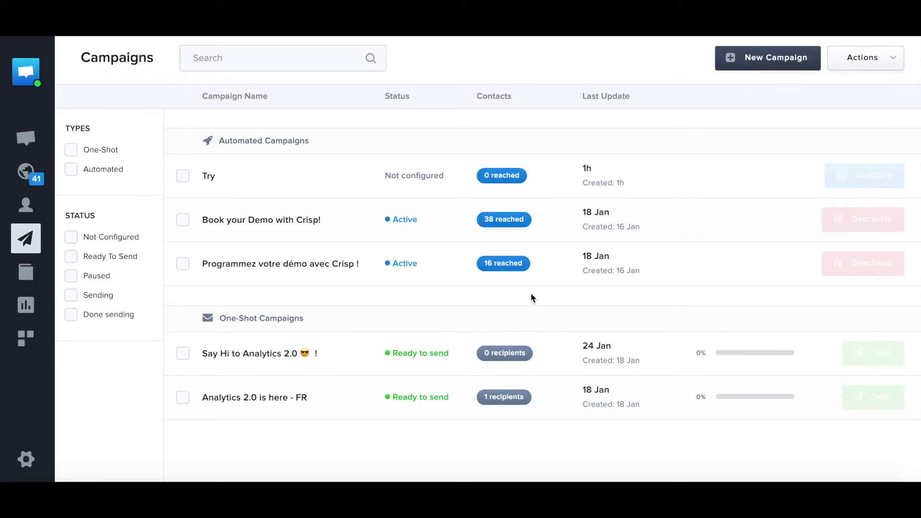
Step: Create a new automated campaign named MyCampaign
click(754, 59)
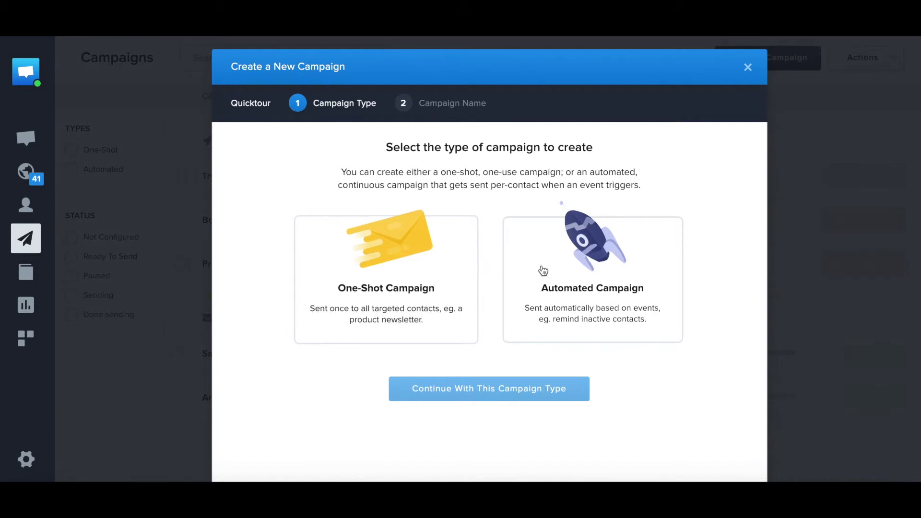
click(574, 277)
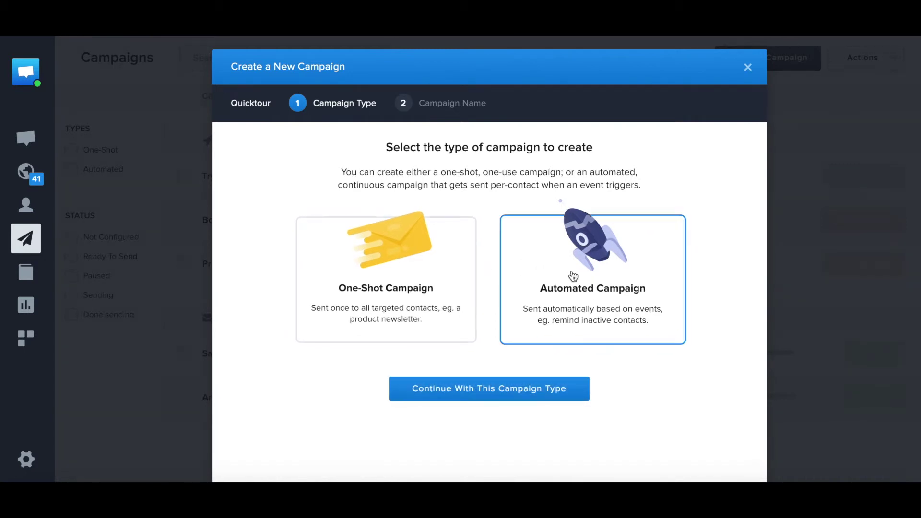
click(504, 394)
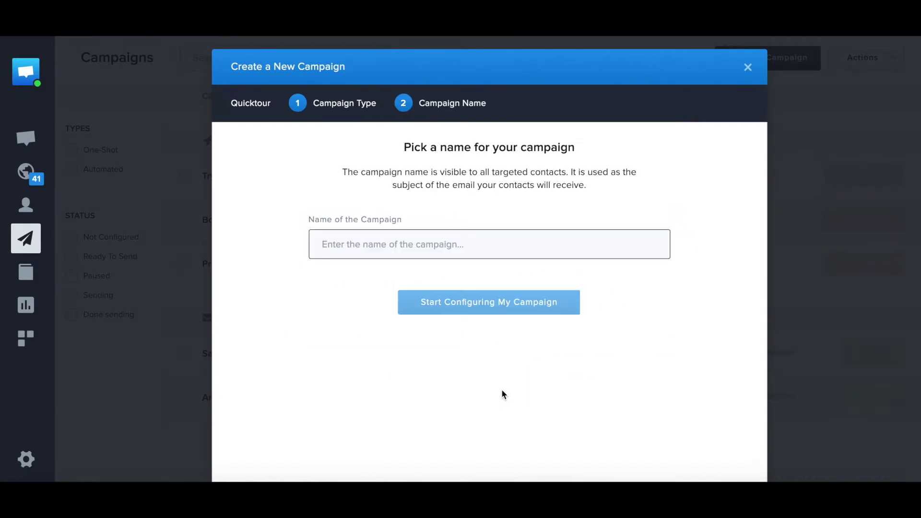
text(MyCampaign)
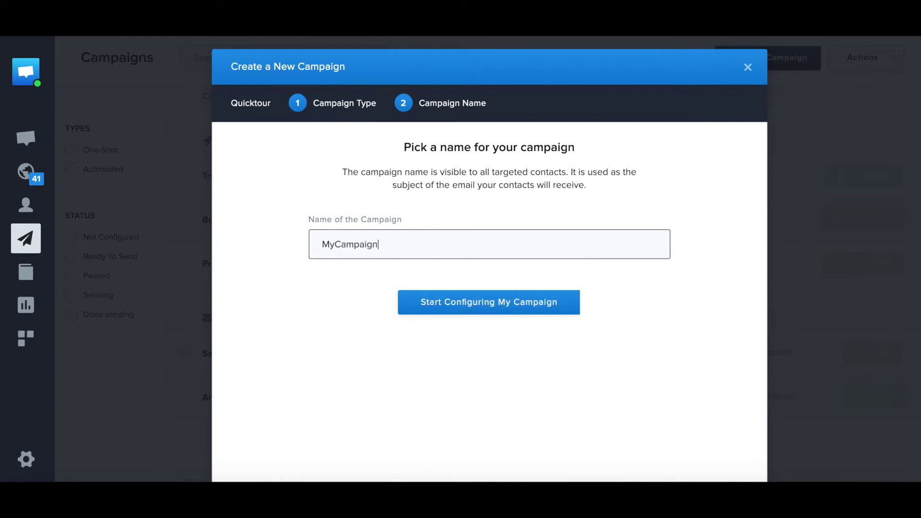
key(Return)
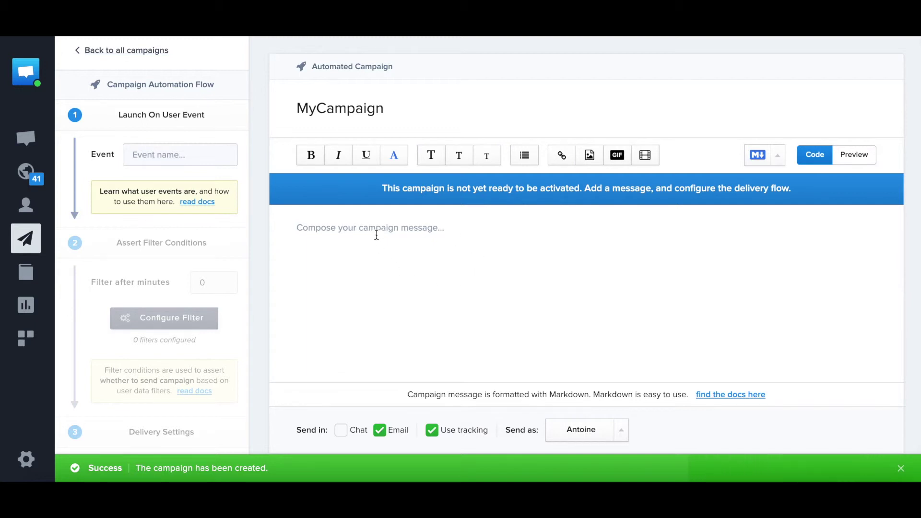
Step: Set MyEvent as the launch event and start writing the campaign message
click(189, 154)
text(MyEvent)
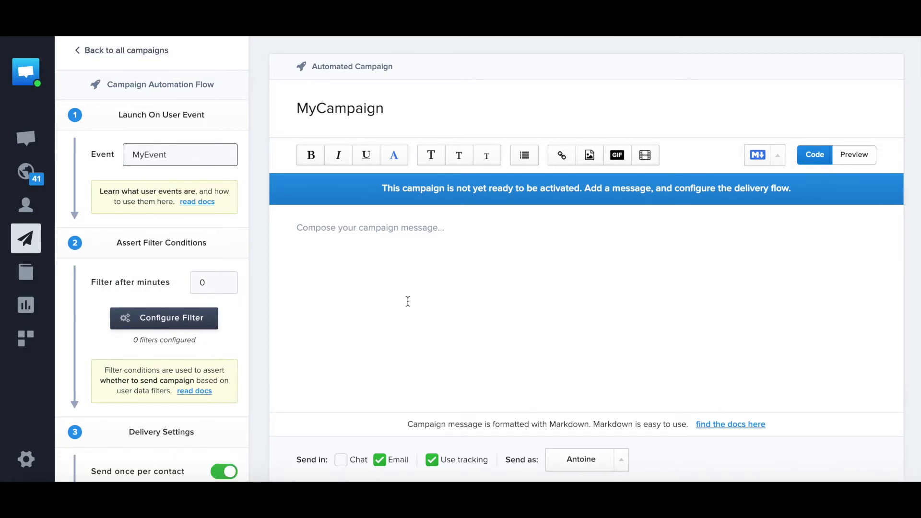
click(441, 229)
text(My )
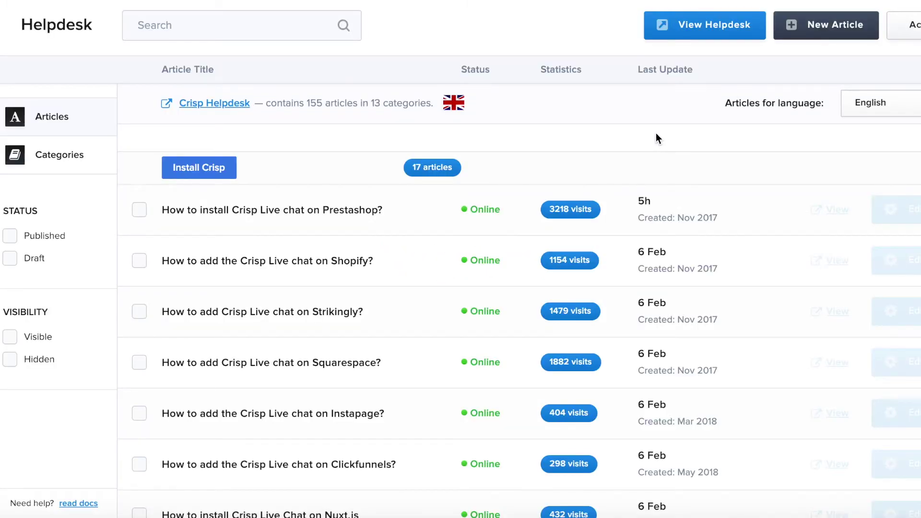
Step: Scroll the public help center to Browse All Categories and open Developers
scroll(734, 214, down, 1)
scroll(733, 216, down, 1)
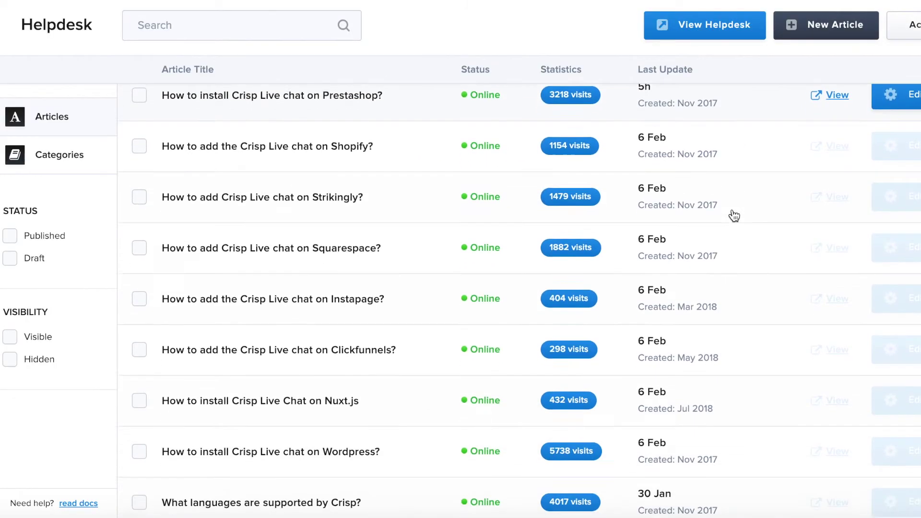
scroll(734, 216, down, 1)
scroll(733, 216, down, 2)
scroll(731, 214, up, 2)
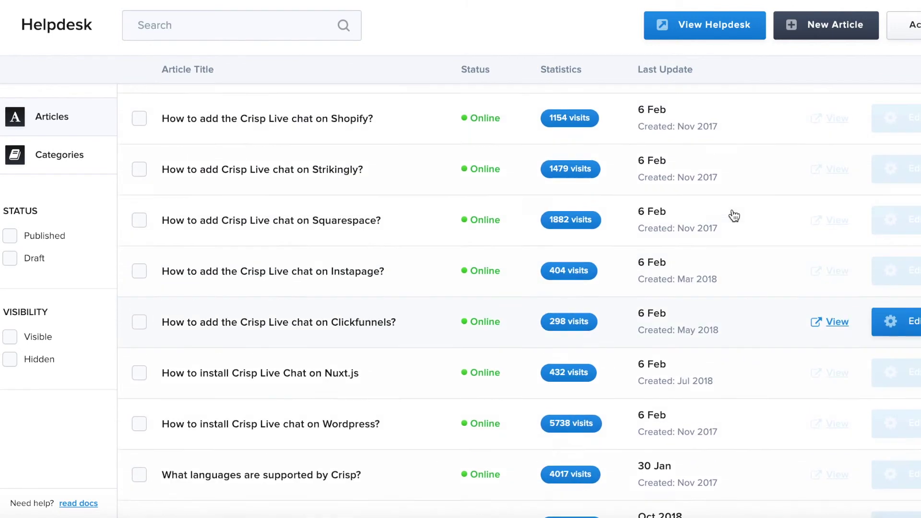
scroll(729, 211, up, 3)
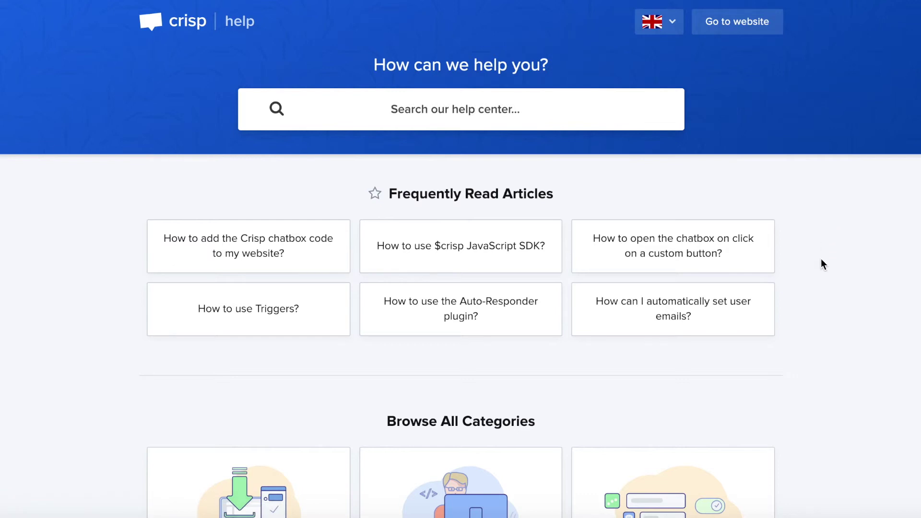
scroll(821, 265, down, 1)
scroll(820, 266, down, 2)
scroll(821, 267, down, 1)
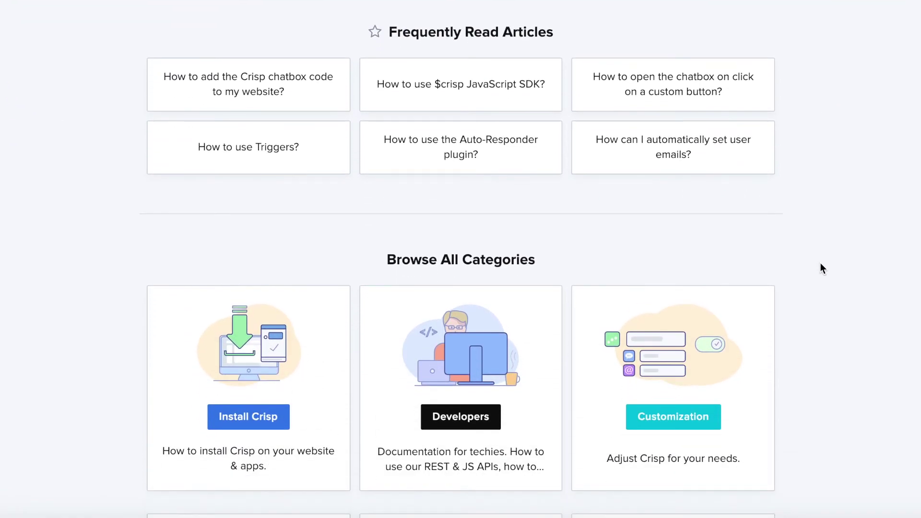
scroll(820, 263, down, 3)
scroll(820, 264, down, 2)
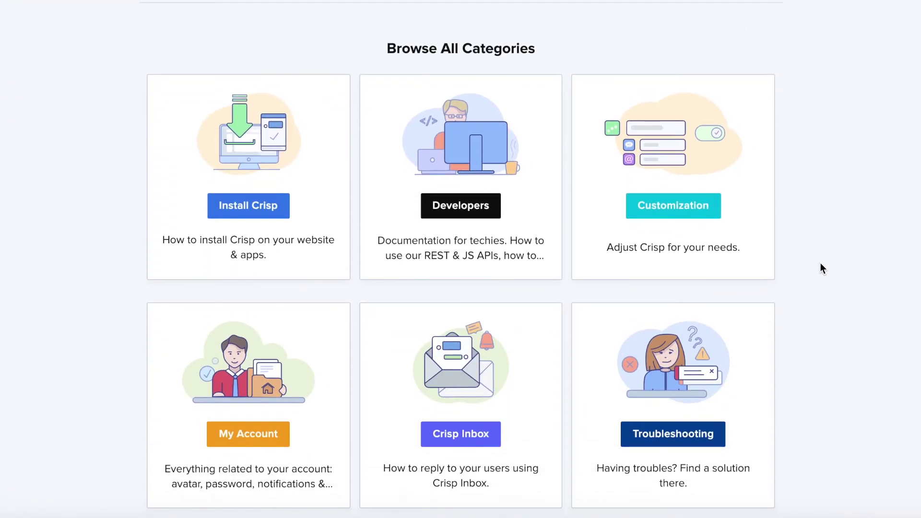
click(456, 205)
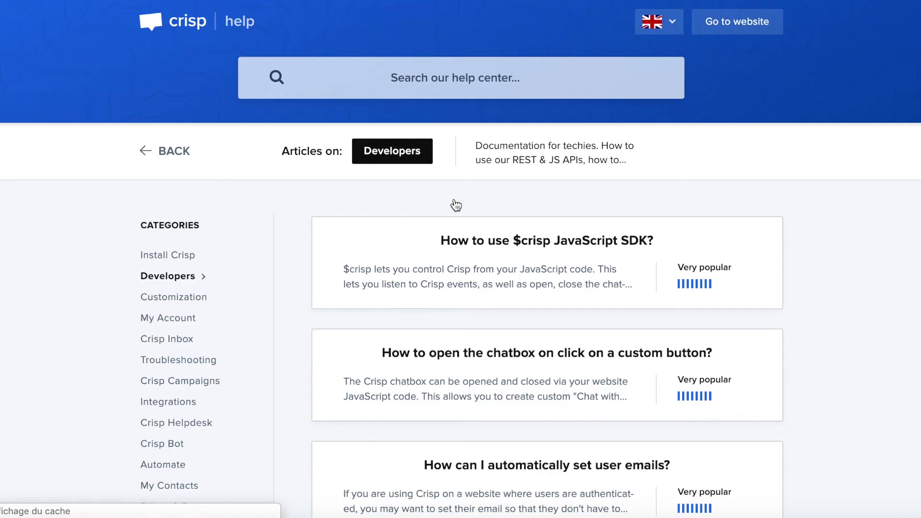
Step: Open and read through the 'How to use $crisp JavaScript SDK?' article
scroll(813, 267, down, 2)
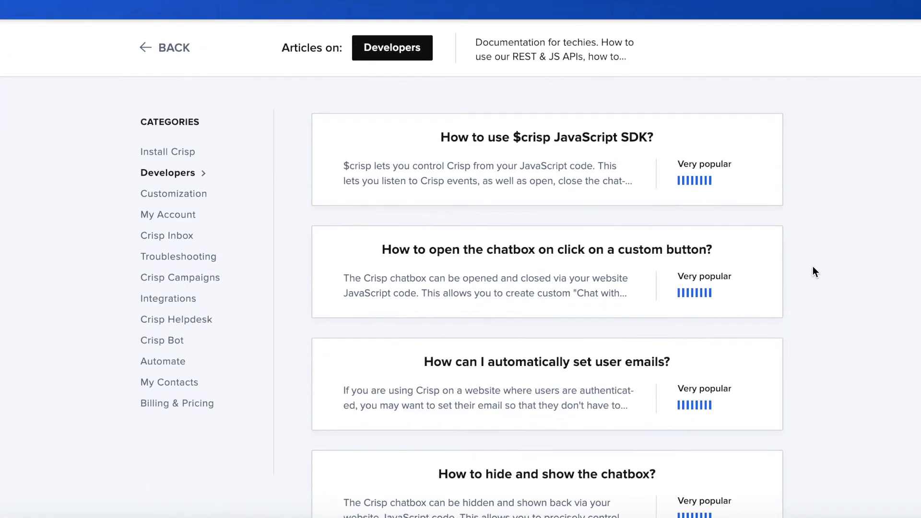
click(575, 175)
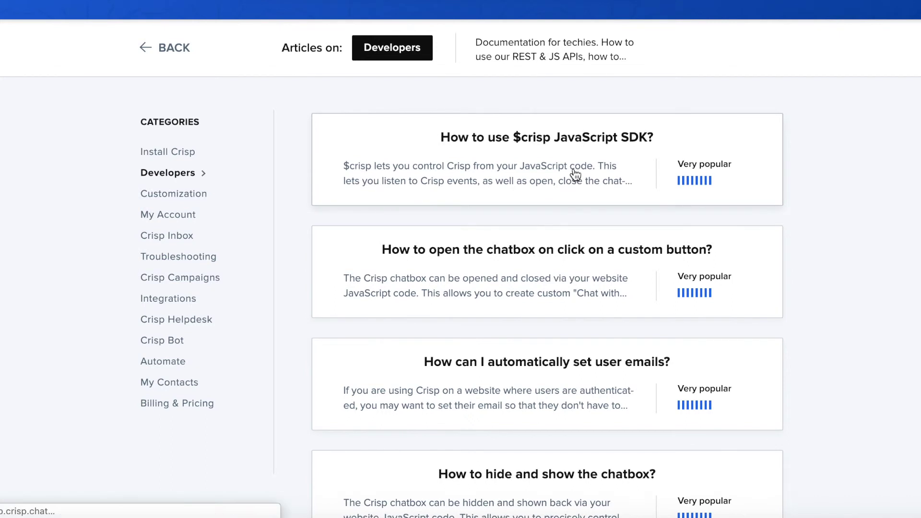
scroll(873, 291, down, 4)
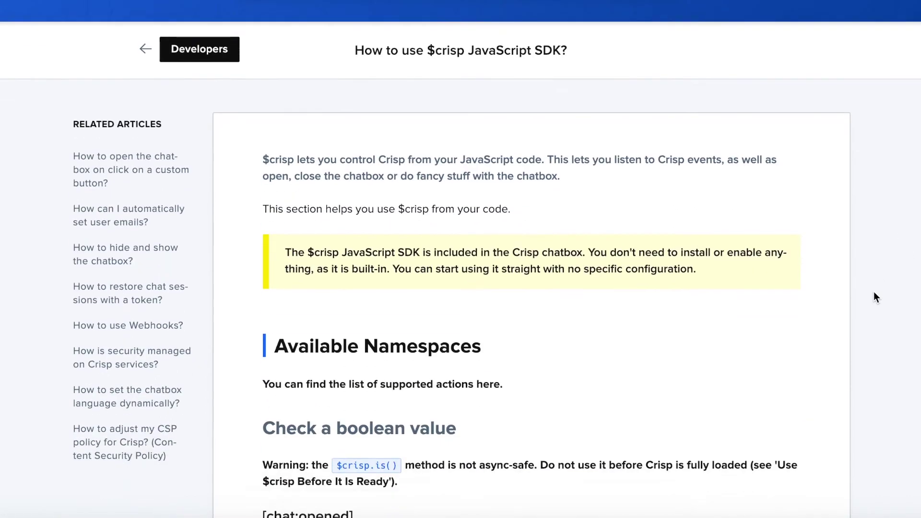
scroll(873, 291, down, 2)
scroll(873, 292, down, 2)
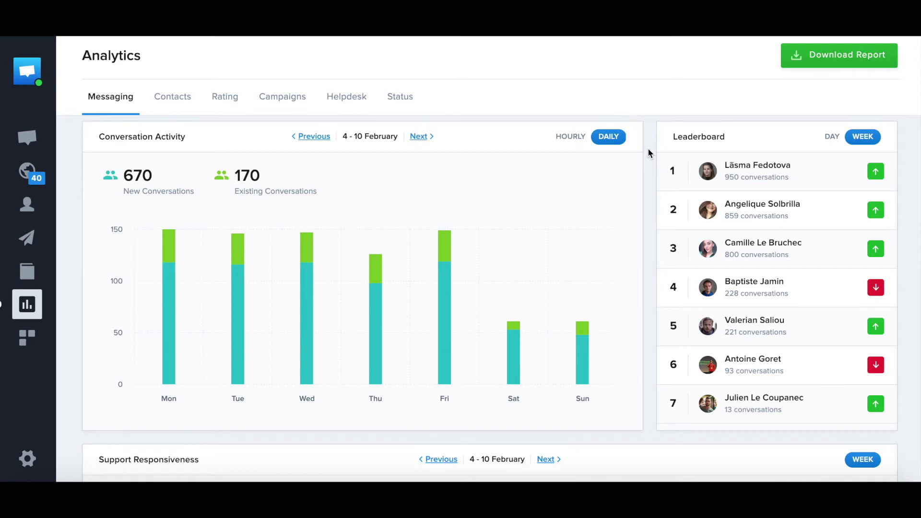
Step: Switch the Support Responsiveness heatmap to the previous week, 28 Jan - 3 Feb
scroll(647, 153, down, 1)
scroll(647, 153, down, 2)
scroll(648, 153, down, 1)
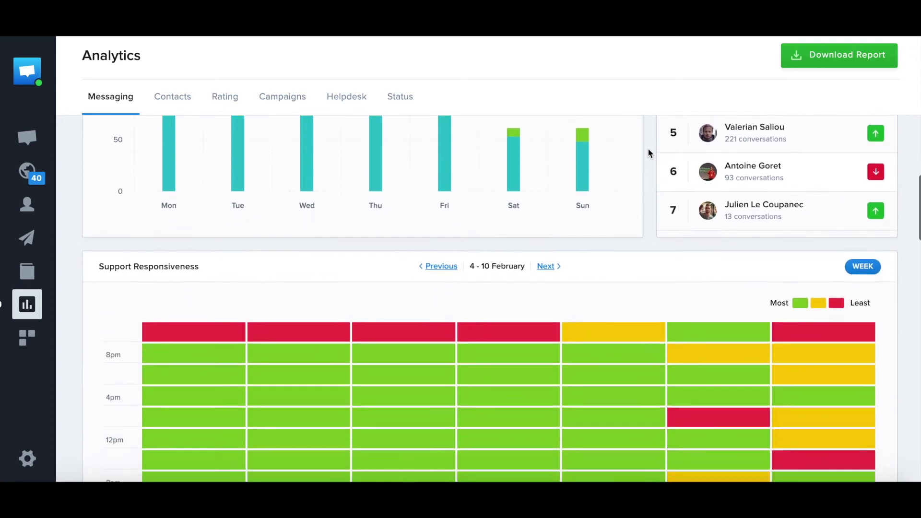
scroll(648, 152, down, 2)
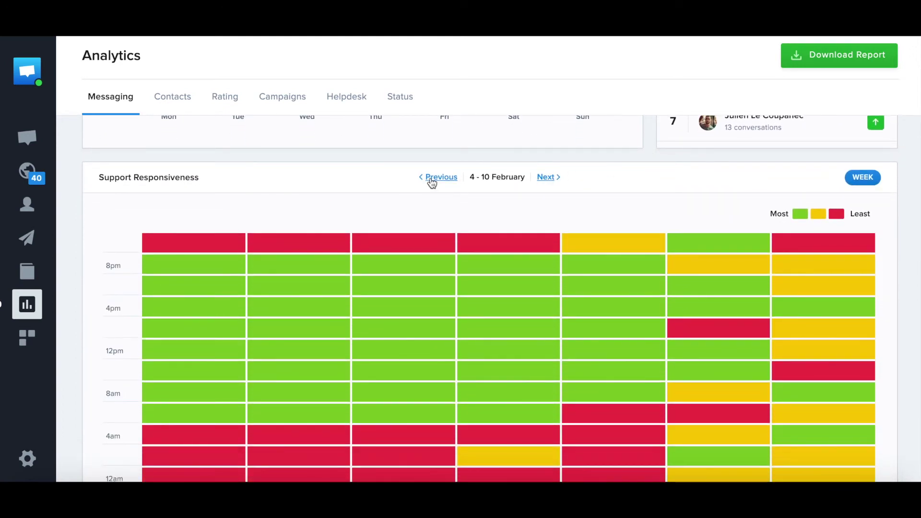
click(440, 177)
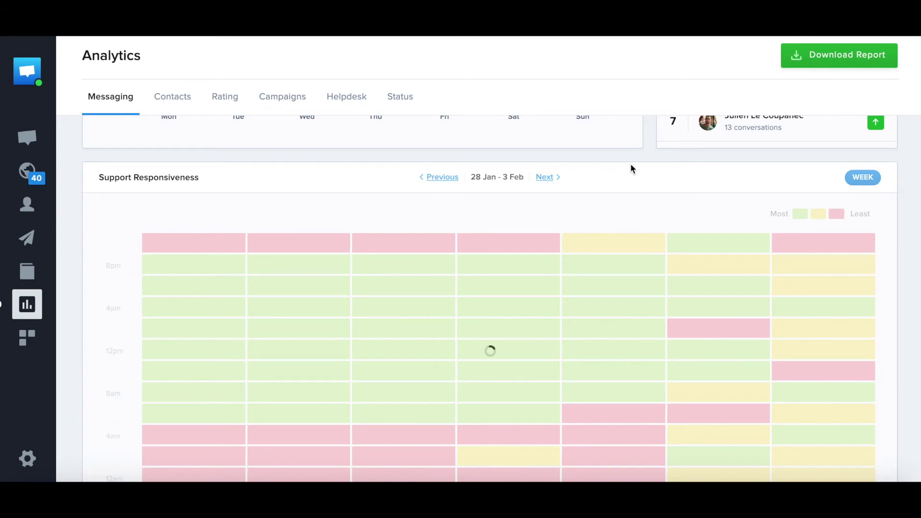
Step: Scroll down through the messaging analytics charts and back up
scroll(648, 146, down, 1)
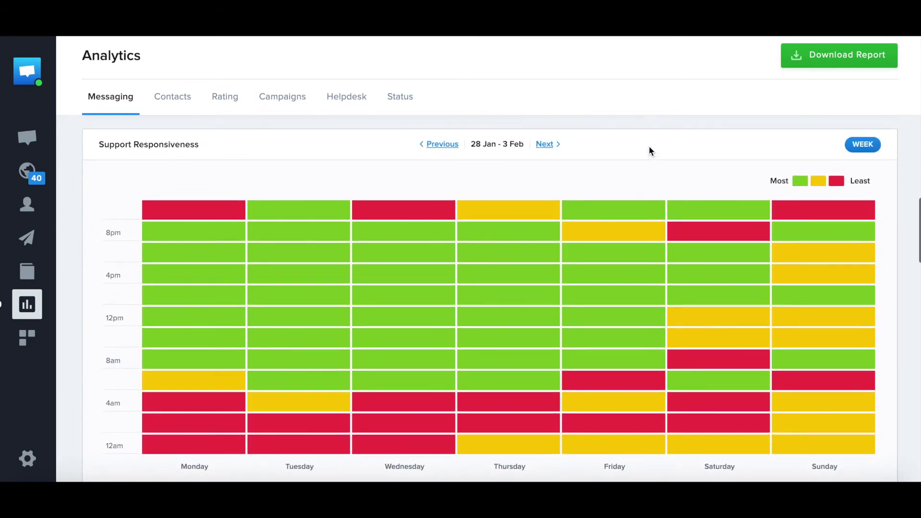
scroll(649, 151, down, 2)
scroll(649, 151, down, 4)
scroll(648, 151, down, 3)
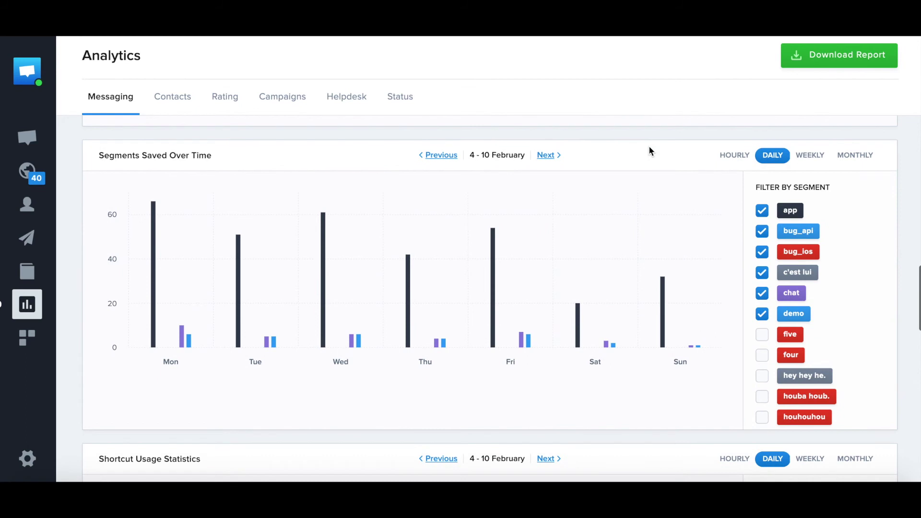
scroll(650, 150, down, 1)
scroll(649, 151, down, 4)
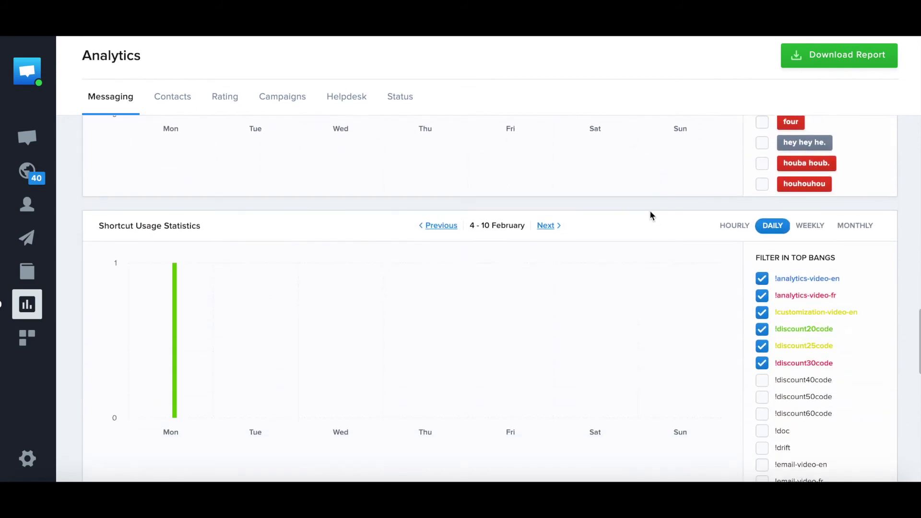
scroll(649, 213, down, 1)
scroll(650, 213, up, 1)
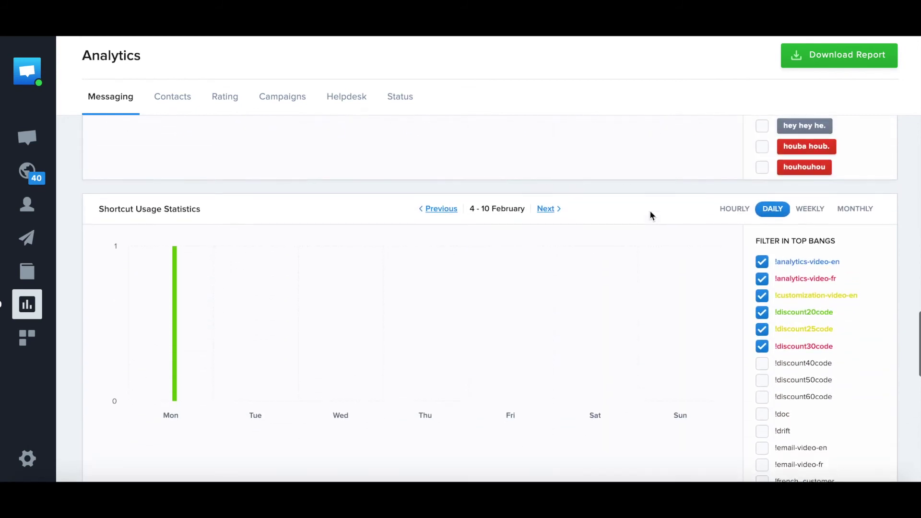
scroll(650, 211, up, 1)
scroll(650, 211, up, 5)
scroll(650, 211, up, 3)
scroll(650, 211, up, 6)
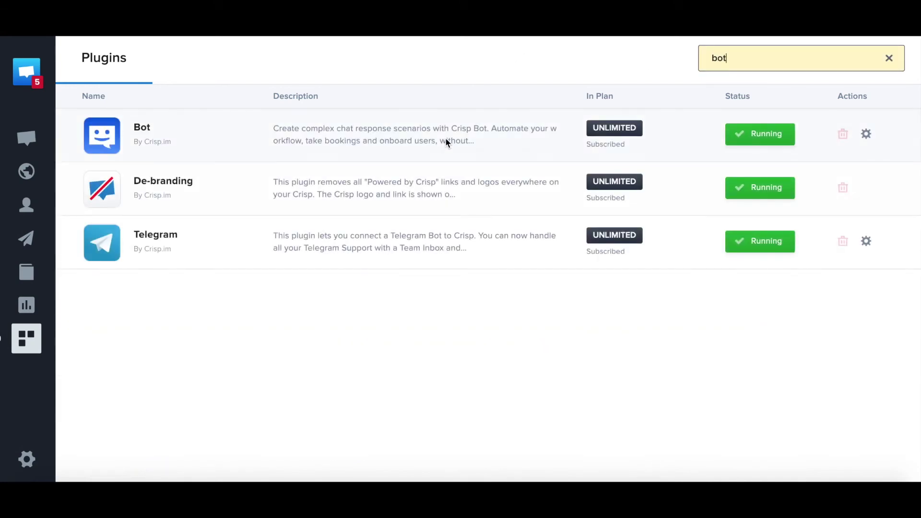
Step: Open the AA-DEMO scenario from the Bot plugin's settings in the scenario builder
click(445, 139)
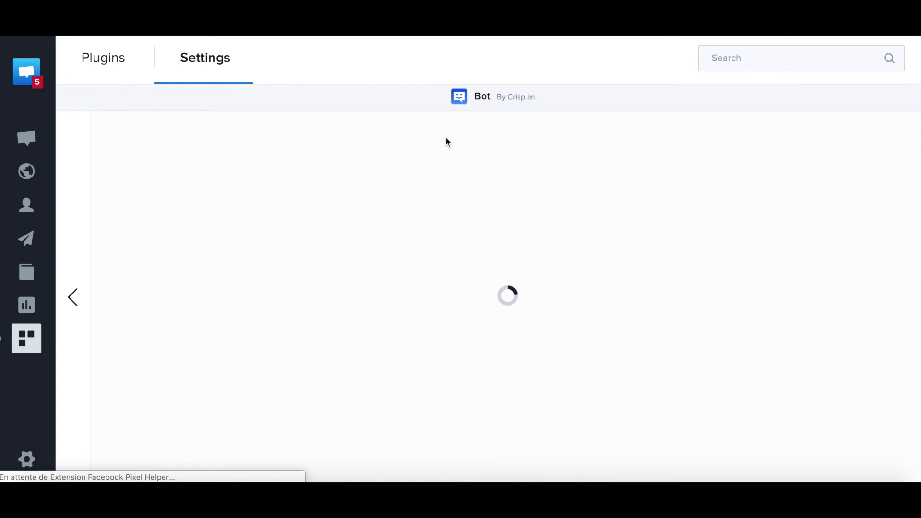
scroll(194, 342, down, 2)
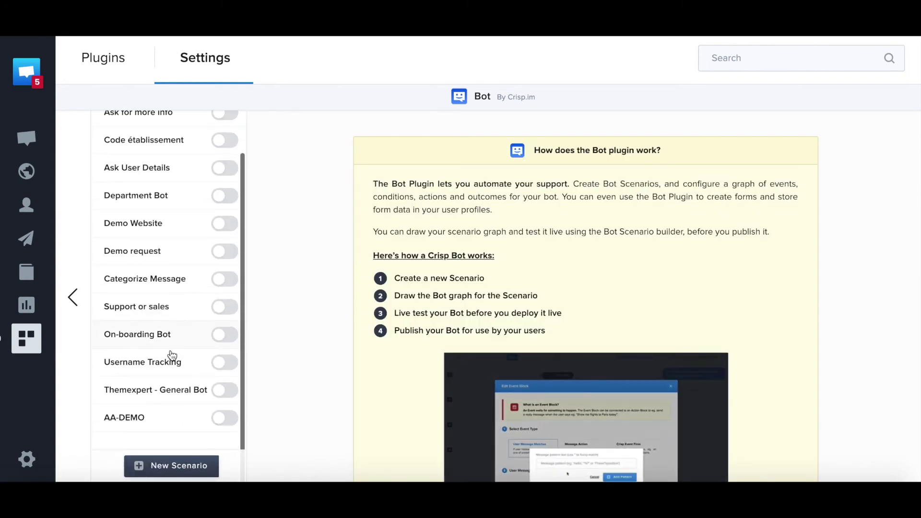
click(125, 418)
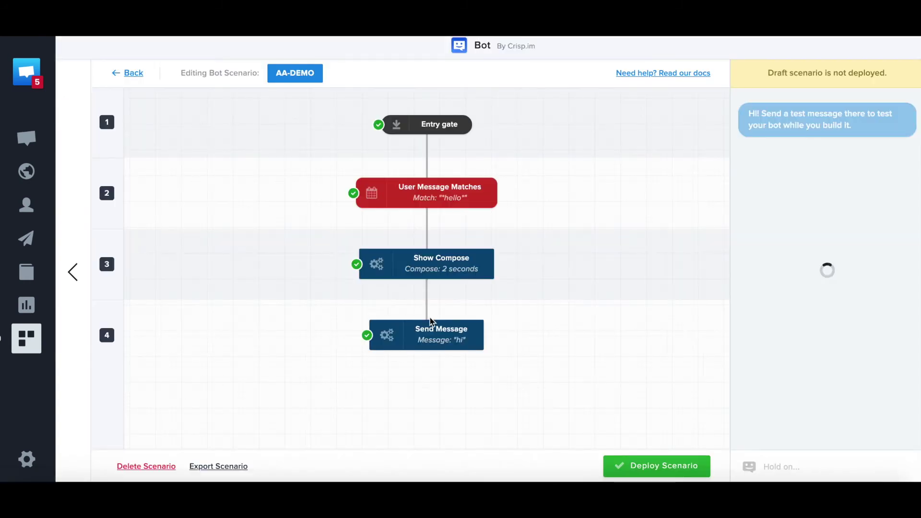
Step: Preview the block-insertion options after the Send Message step, then dismiss them
click(426, 369)
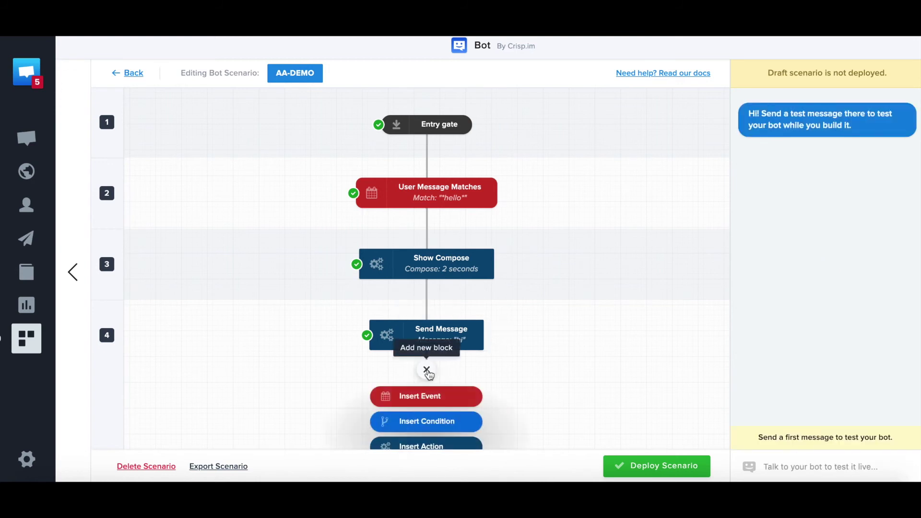
scroll(458, 416, down, 1)
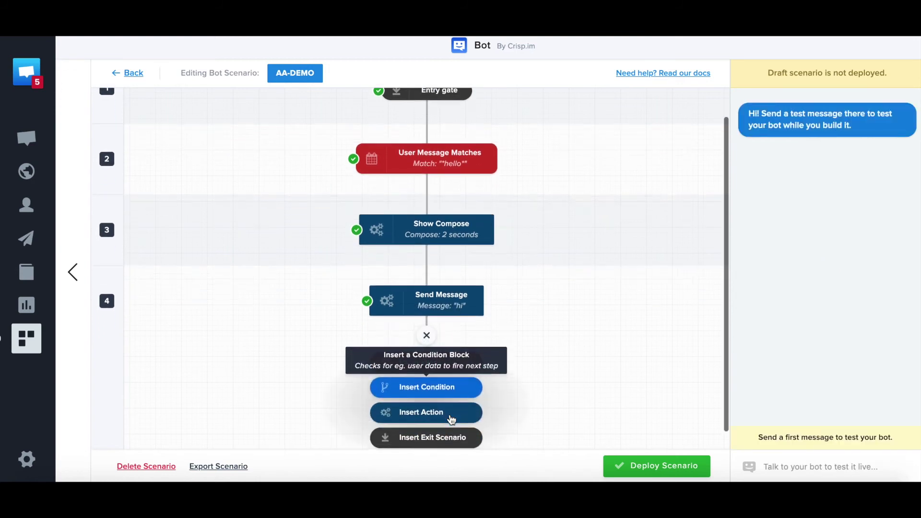
click(541, 305)
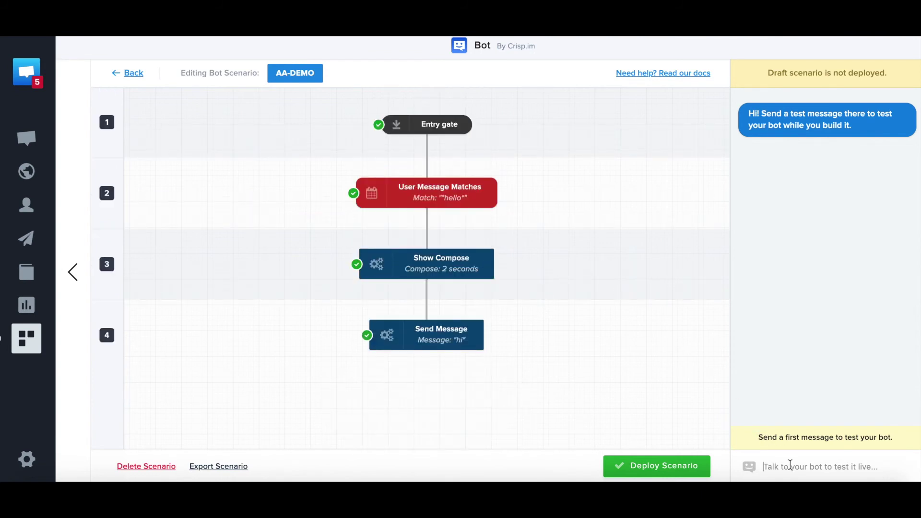
Step: Send a 'Hello' test message to the AA-DEMO bot, get 'hi' back, then view the add-block options under Send Message
text(Hello)
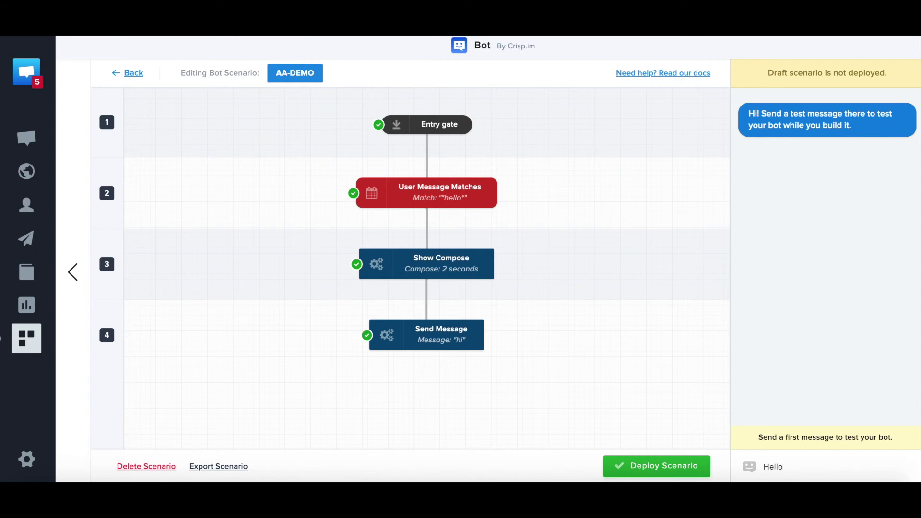
key(Return)
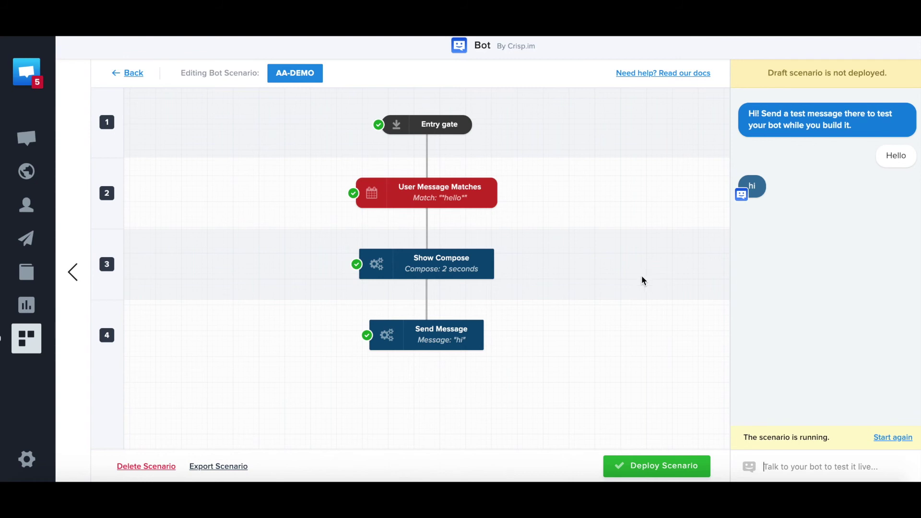
click(426, 370)
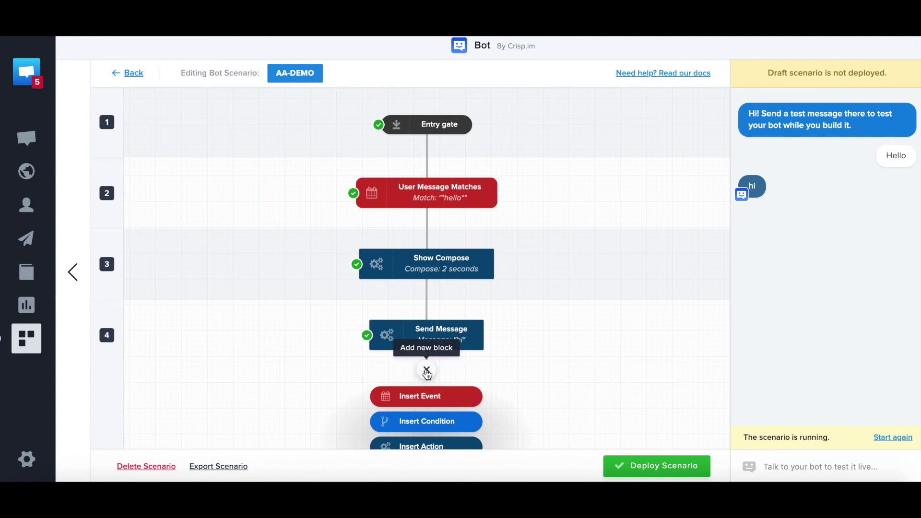
scroll(487, 381, down, 1)
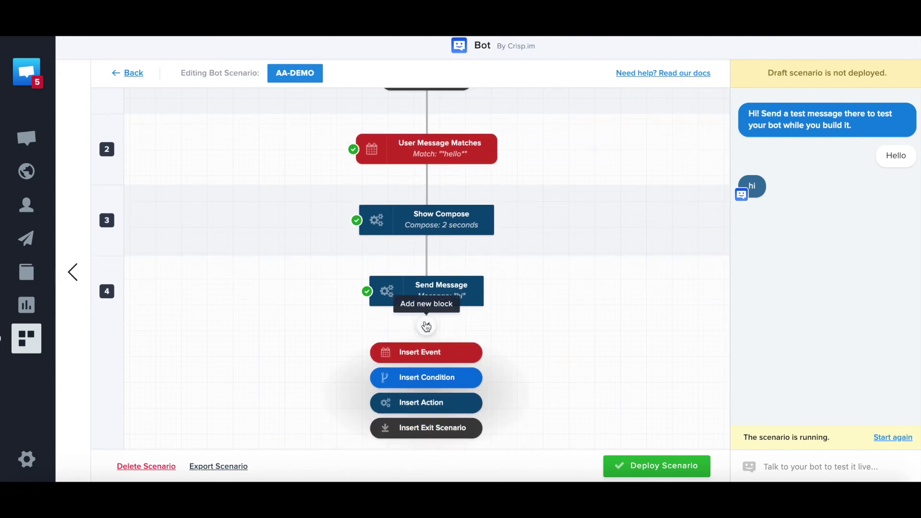